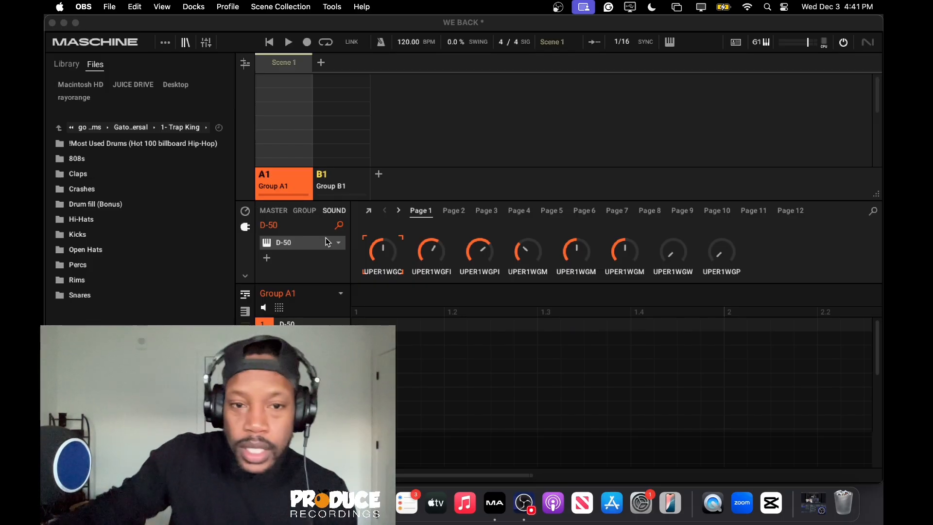
click(326, 242)
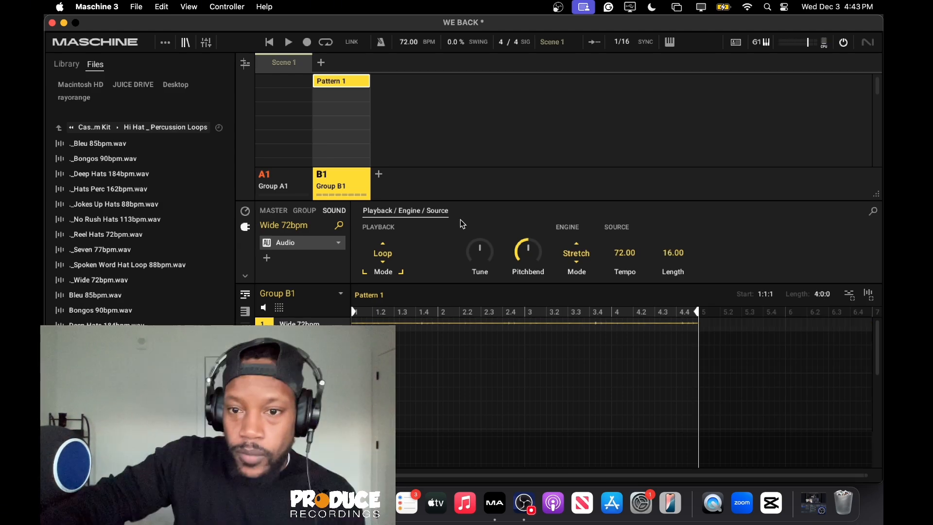
Insert the HalfTime Audio Unit effect at group level on Group B1.
click(304, 209)
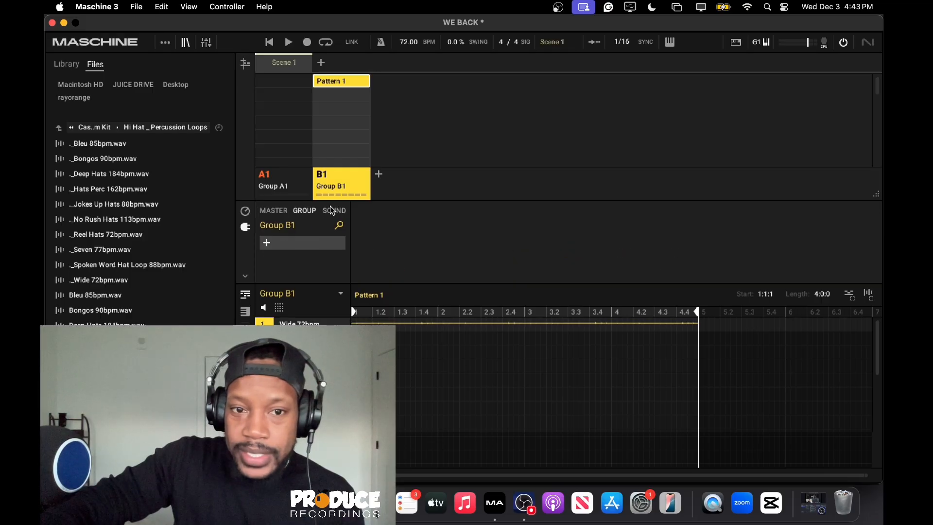
click(266, 244)
mouse_move(292, 282)
mouse_move(374, 348)
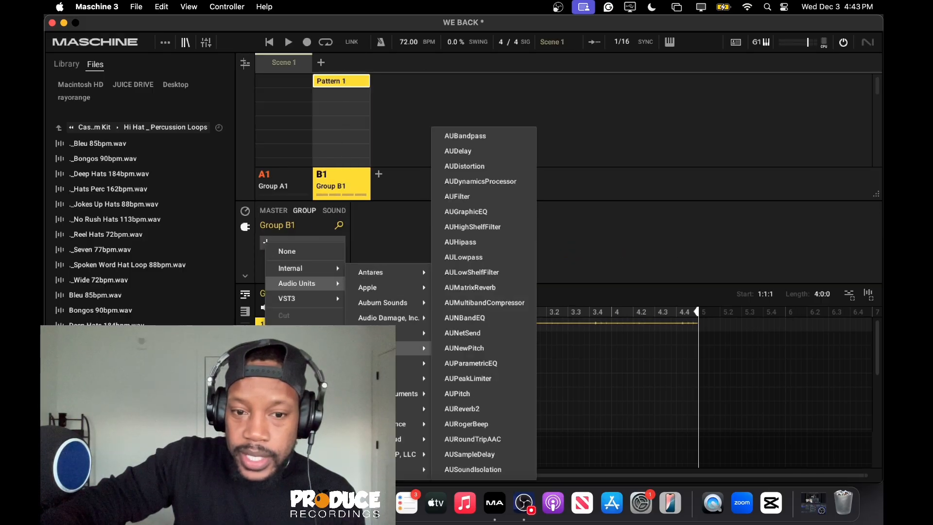
mouse_move(384, 409)
click(461, 409)
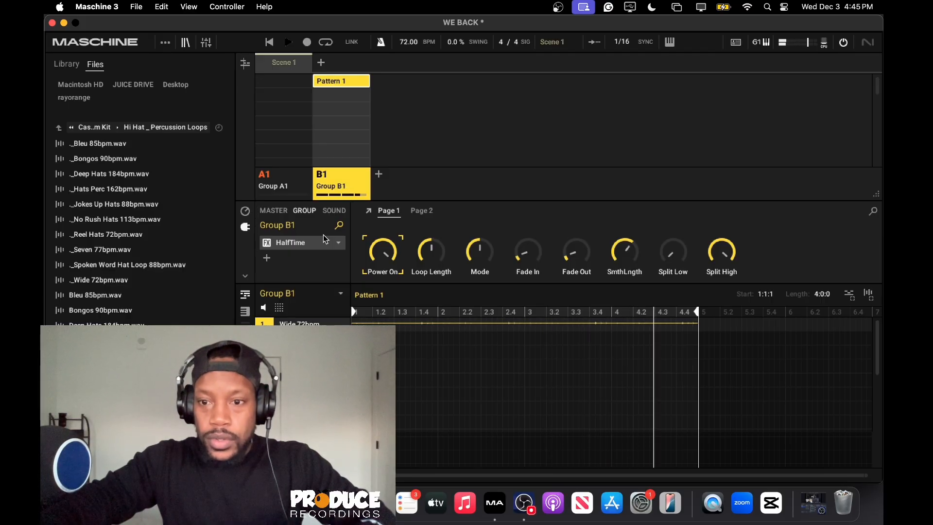
Play the Group B1 loop with HalfTime and set the project tempo to 78 BPM.
click(339, 188)
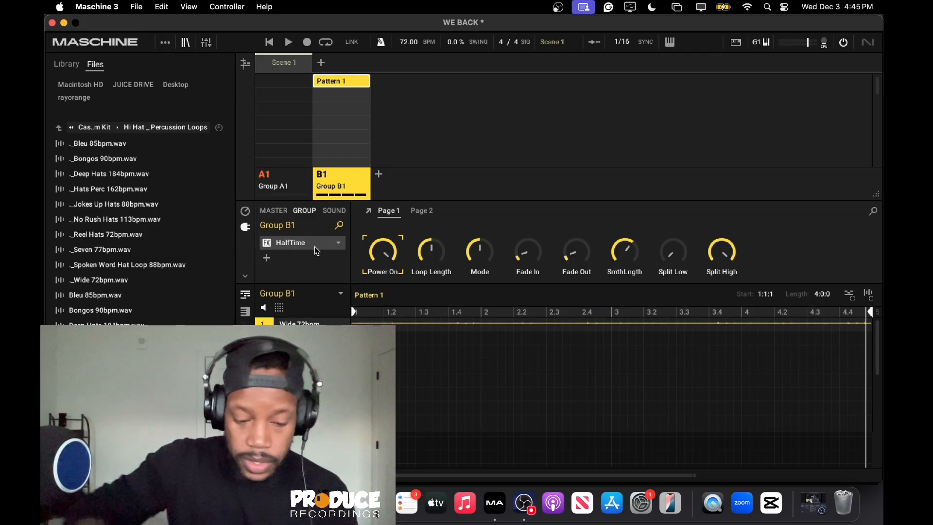
key(space)
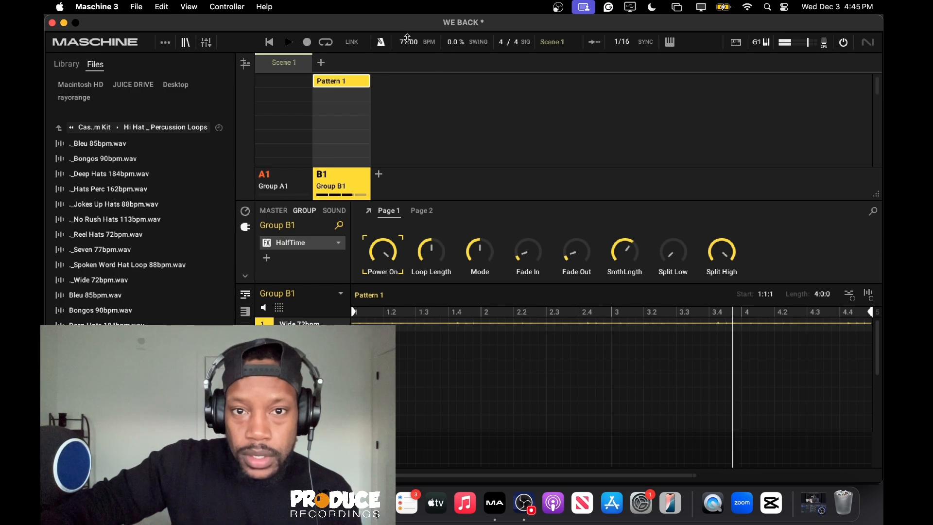
mouse_move(407, 37)
mouse_down()
mouse_move(412, 48)
mouse_move(406, 34)
mouse_up()
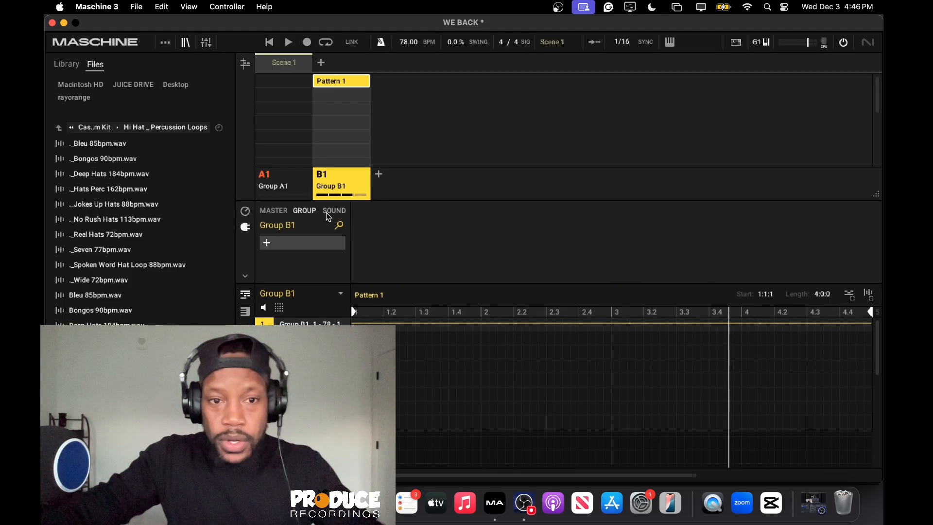
Record a four-bar D-50 melody into Pattern 1 of Group A1 and play it back.
click(294, 190)
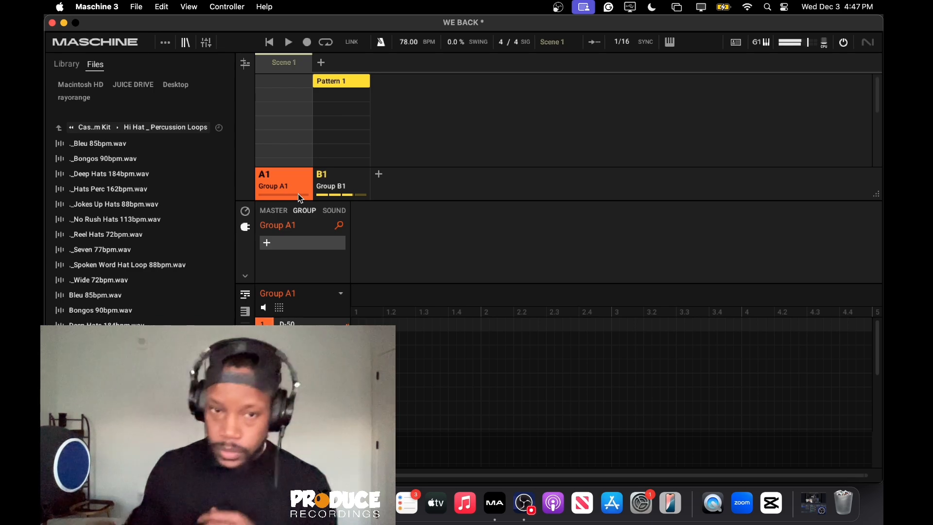
click(332, 179)
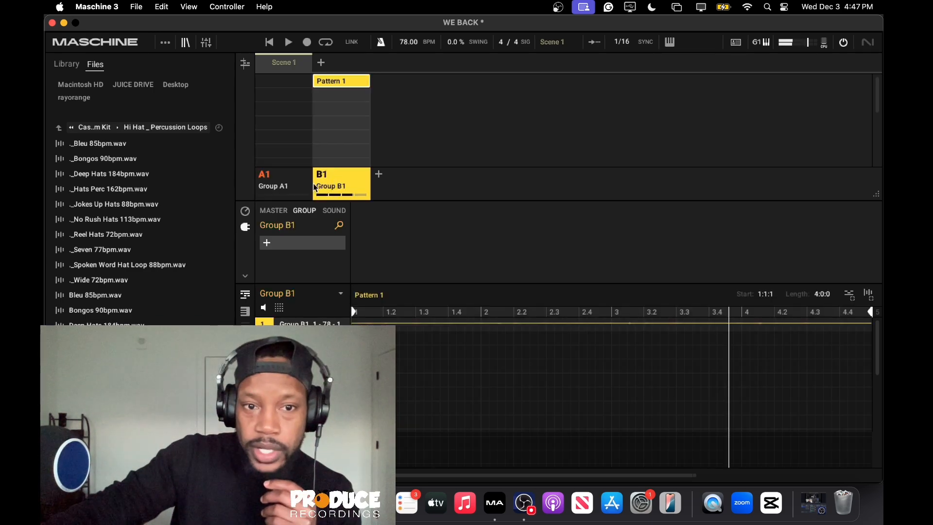
click(291, 185)
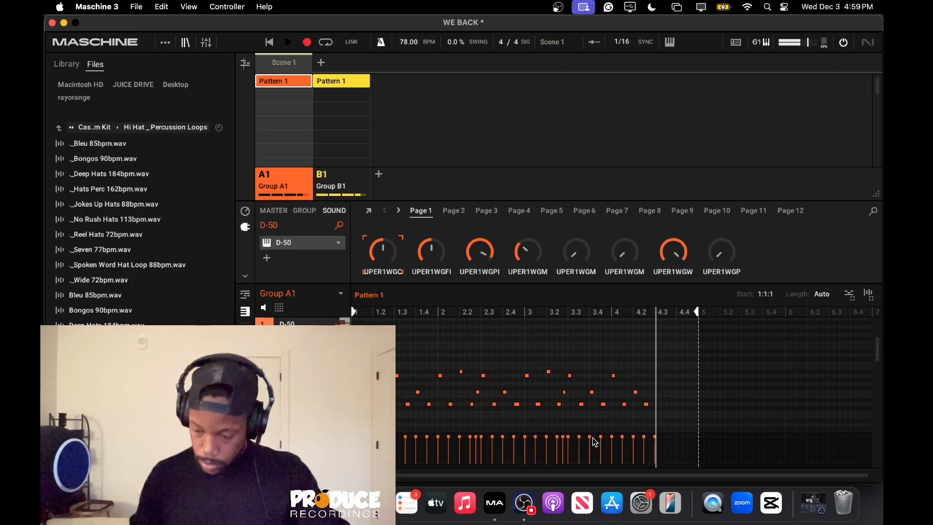
key(space)
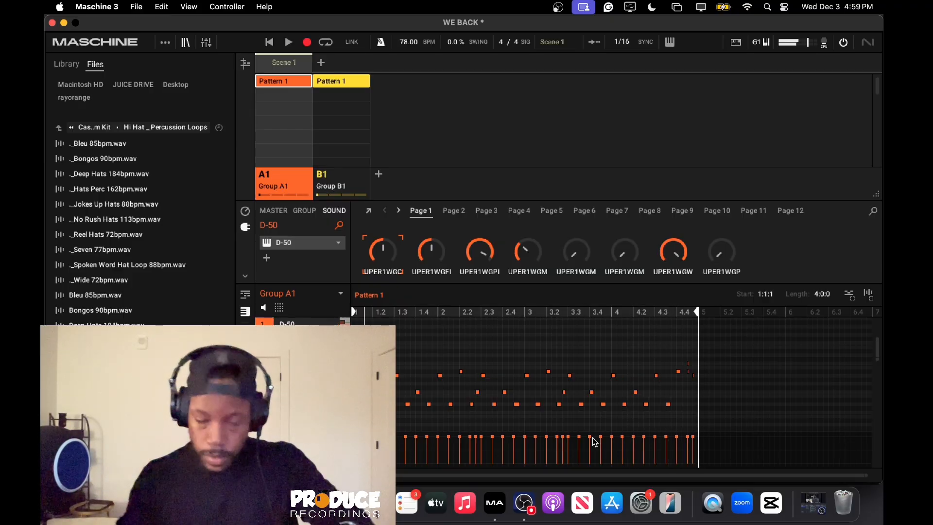
key(space)
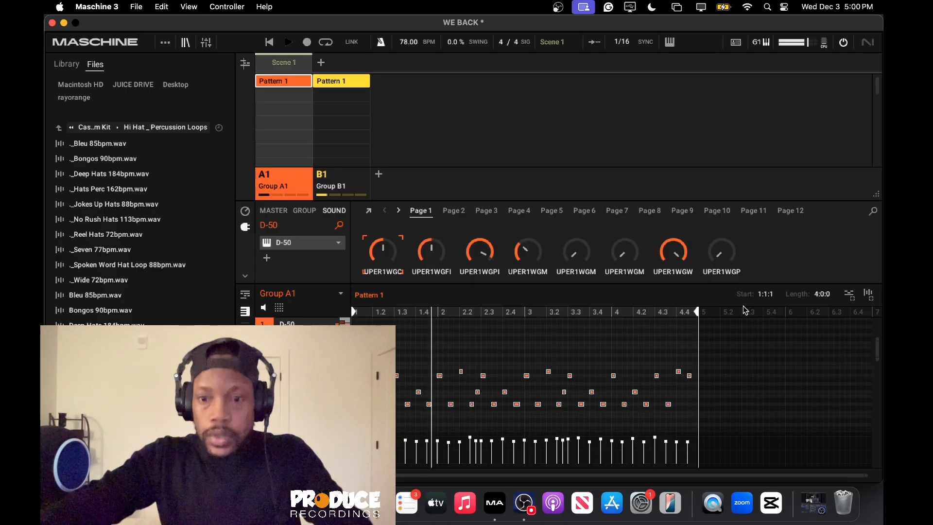
Add a new group after Group B1 and place Group A1's D-50 pattern in it as rendered audio.
drag(868, 295, 834, 285)
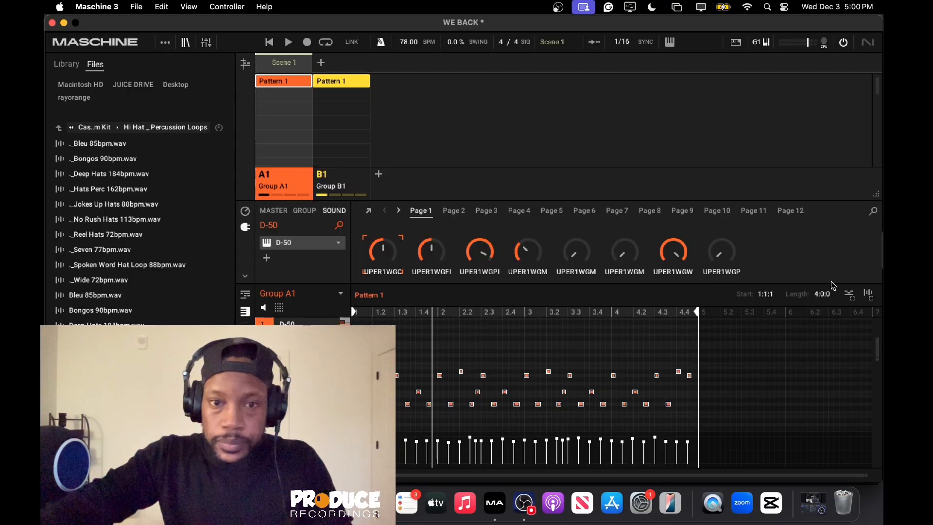
click(379, 174)
click(305, 189)
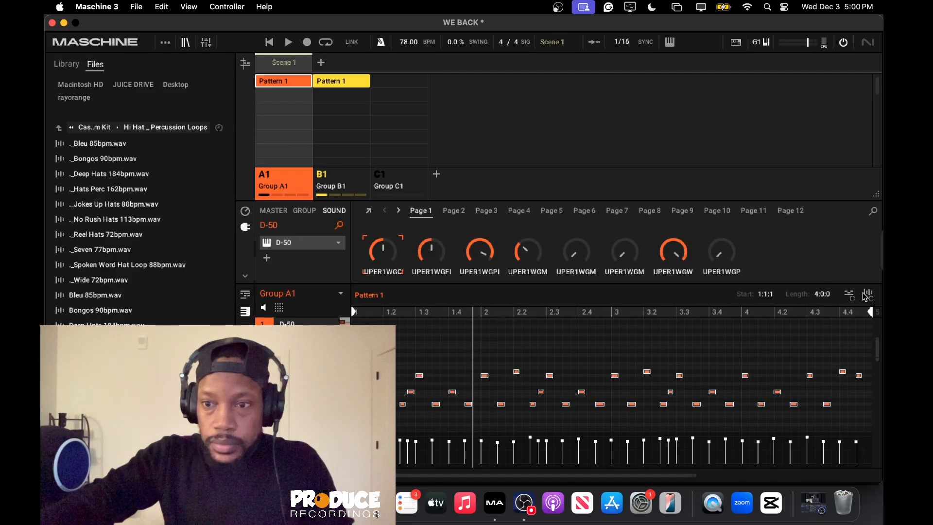
drag(869, 295, 383, 190)
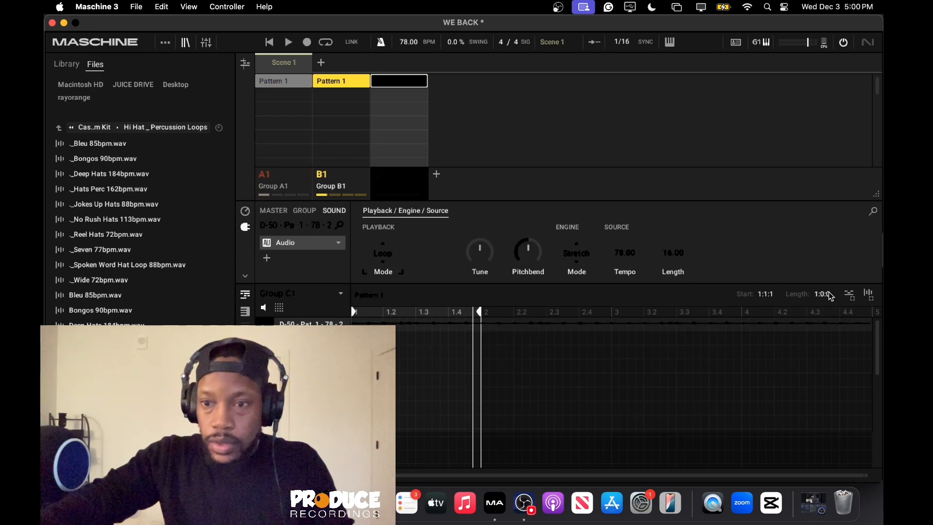
Set the new Group C1 pattern length to 4 bars and rename the group BELLS.
text(4)
key(Return)
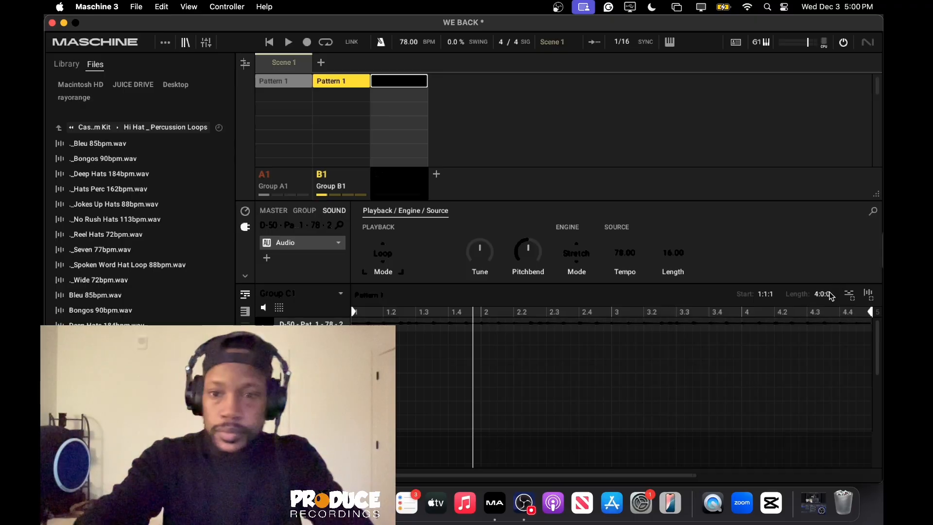
right_click(393, 193)
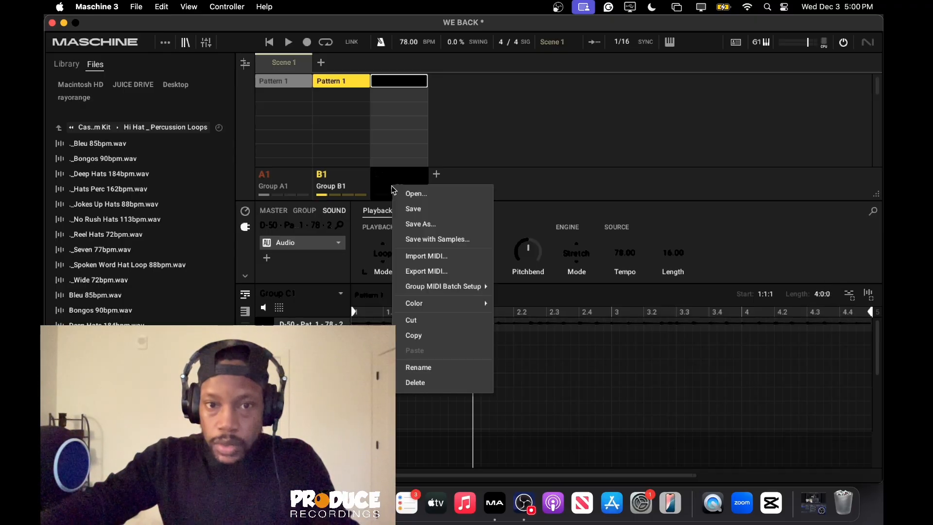
click(424, 374)
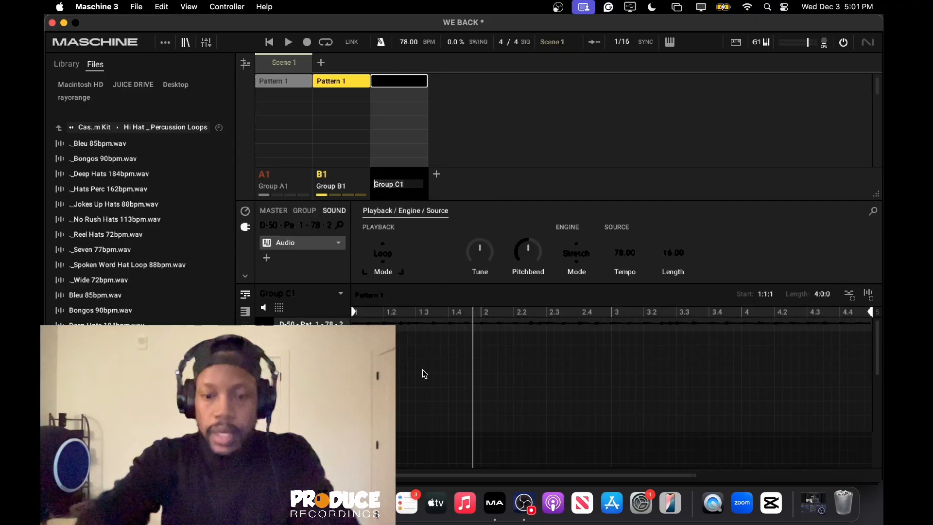
key(Return)
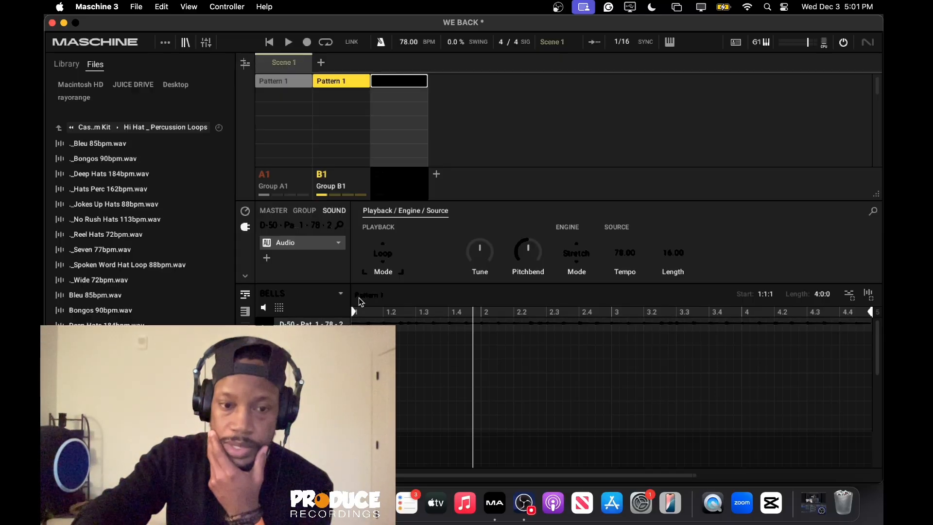
Insert the internal Ice effect at group level on the BELLS group.
click(305, 212)
click(266, 242)
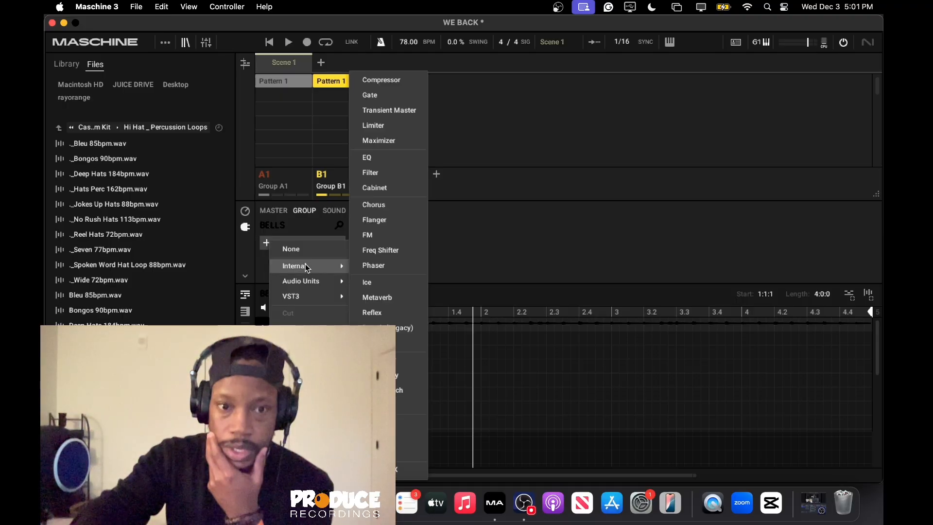
mouse_move(327, 264)
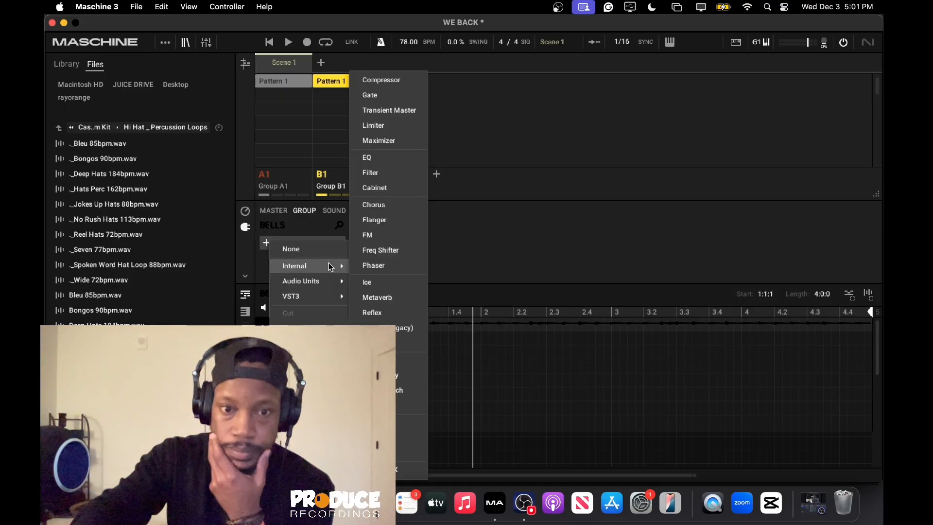
click(373, 284)
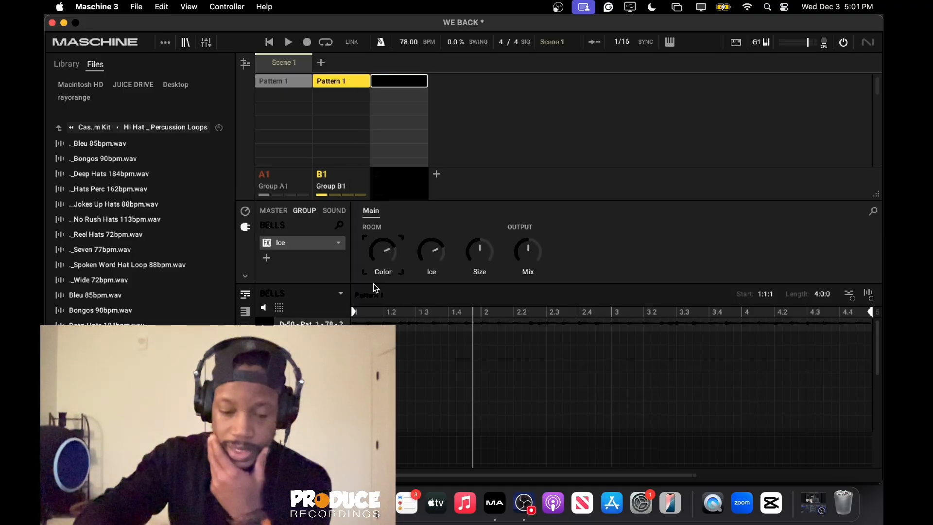
During playback, lower the Ice effect's Color, fine-tune its Ice amount and set Size to 26%.
key(space)
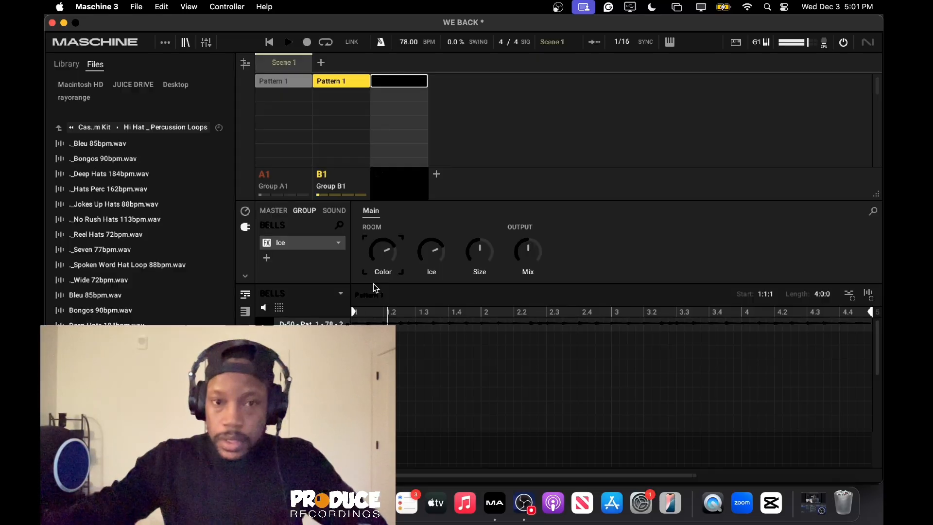
drag(383, 252, 410, 312)
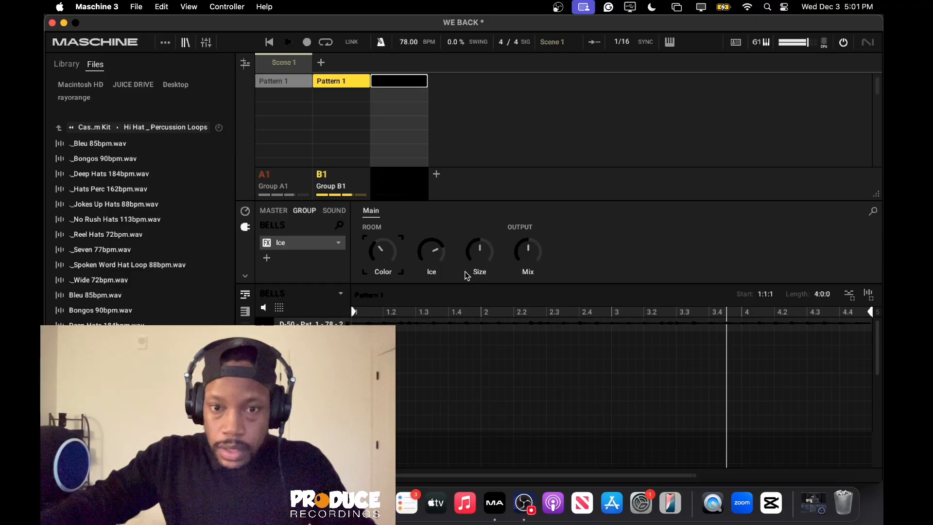
drag(471, 249, 478, 289)
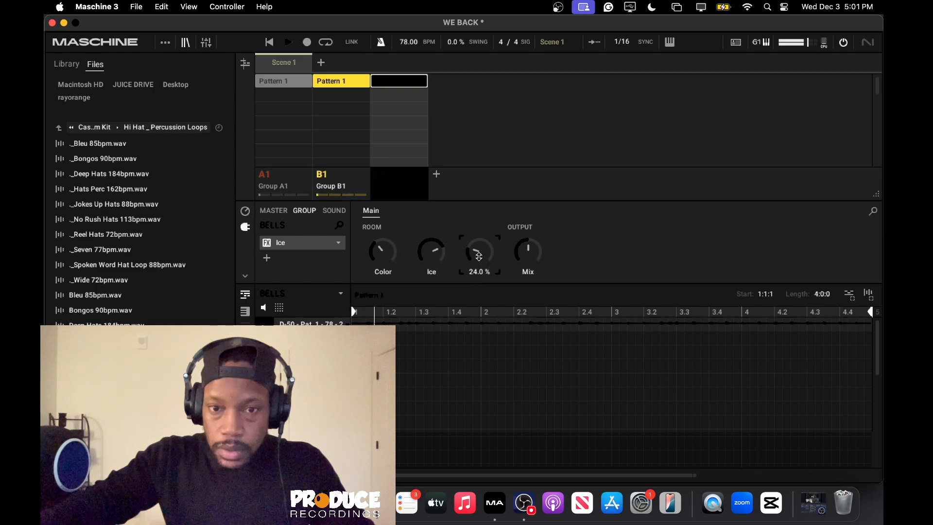
drag(431, 250, 444, 266)
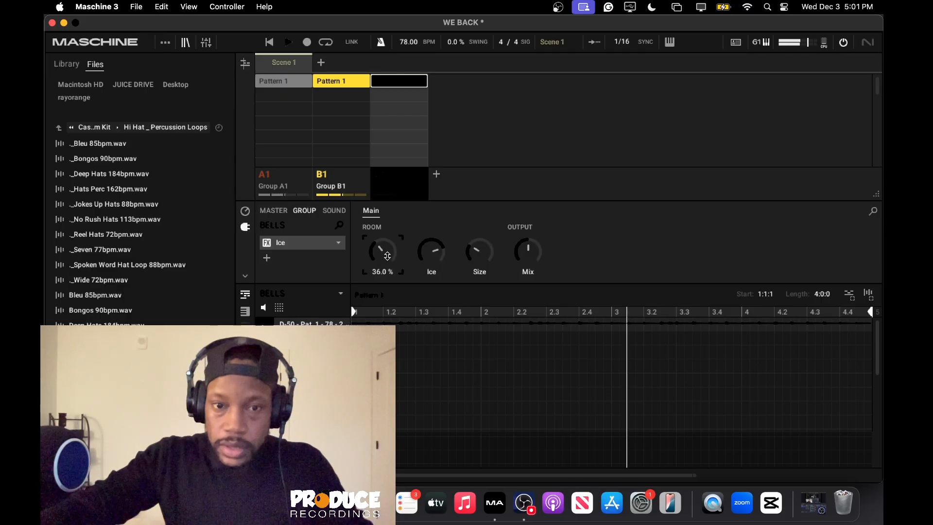
mouse_move(386, 254)
mouse_down()
mouse_move(390, 260)
mouse_move(387, 252)
mouse_up()
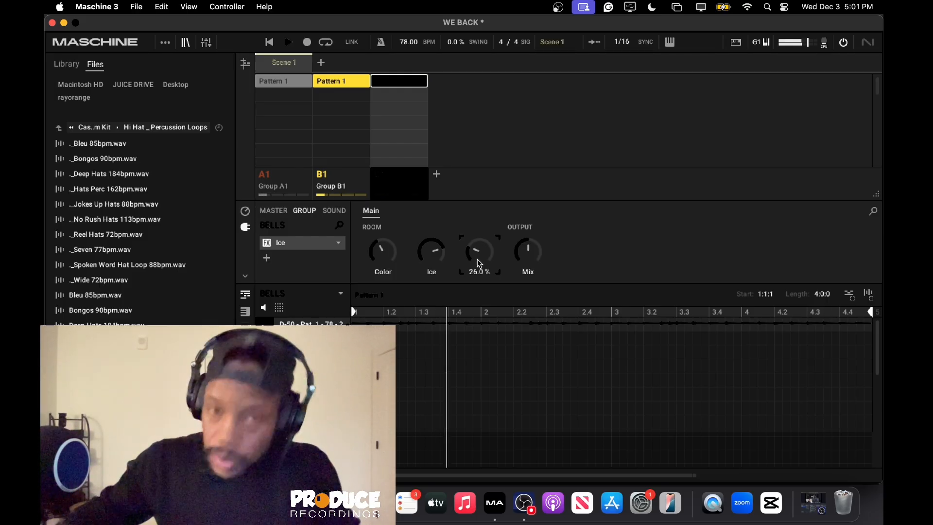
Check the group and sound levels of BELLS in the mixer, returning to the arrangement view.
click(206, 43)
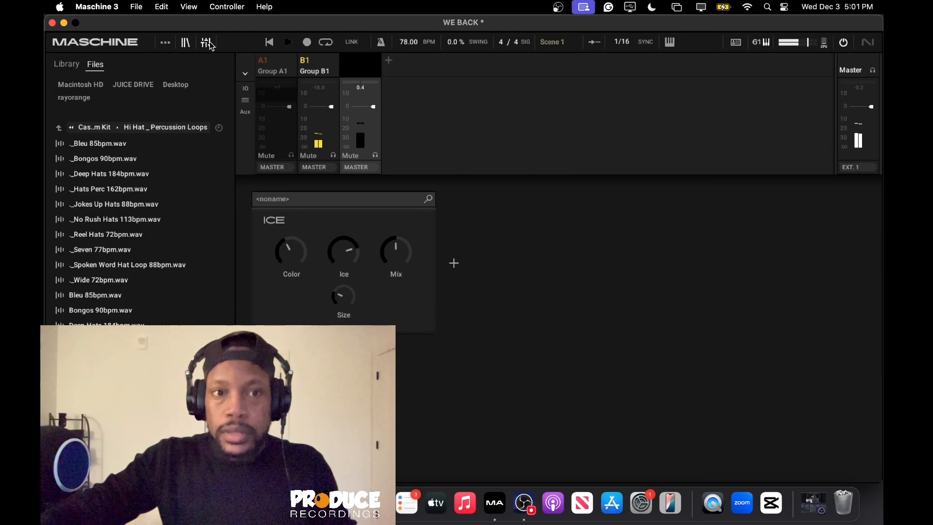
click(206, 42)
click(206, 43)
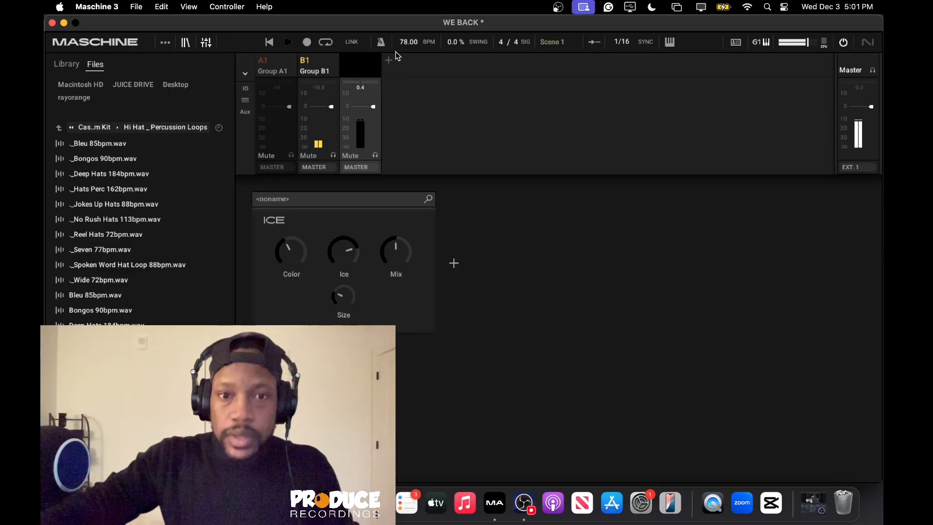
click(372, 68)
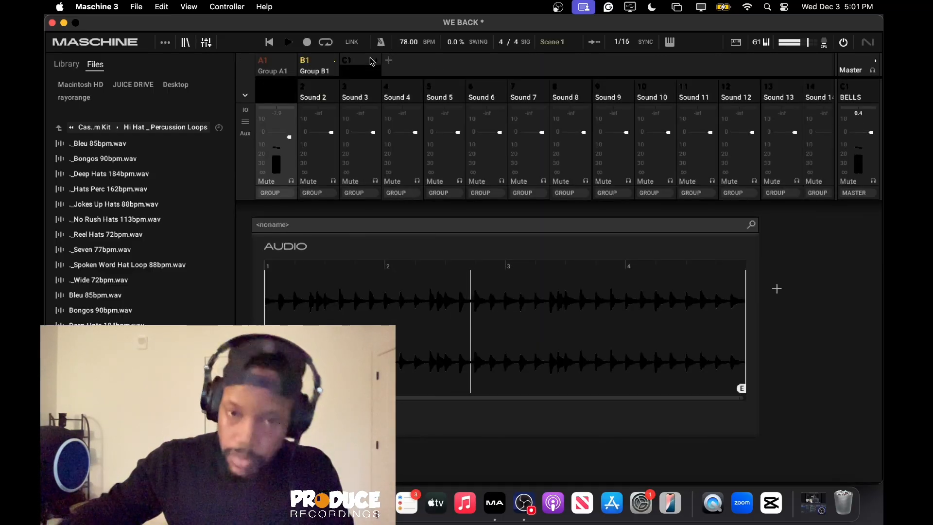
click(206, 42)
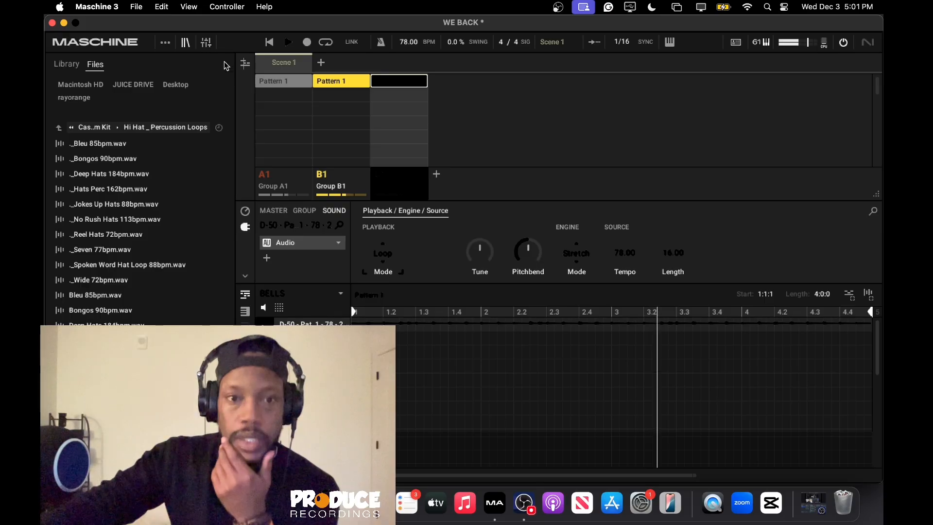
Delete all D-50 notes from Group A1's Pattern 1 and reselect the BELLS group.
click(288, 186)
click(444, 345)
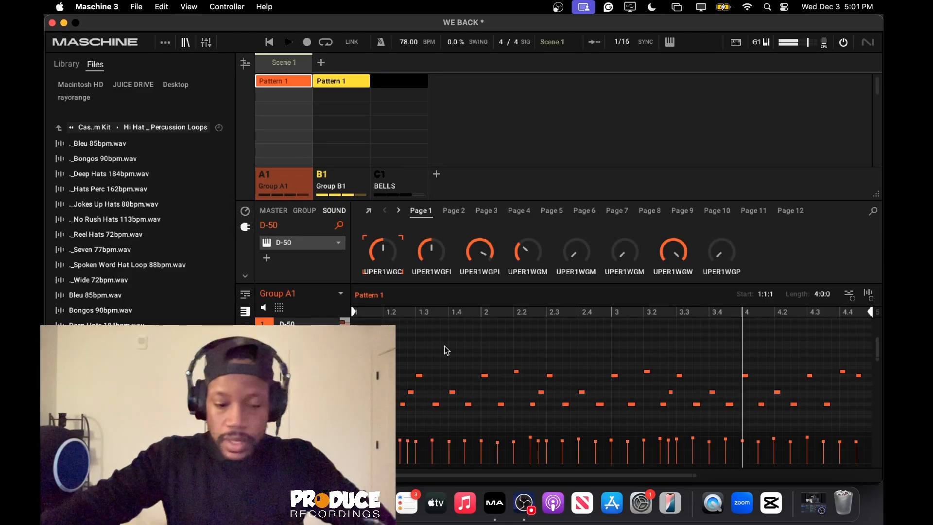
key(super+a)
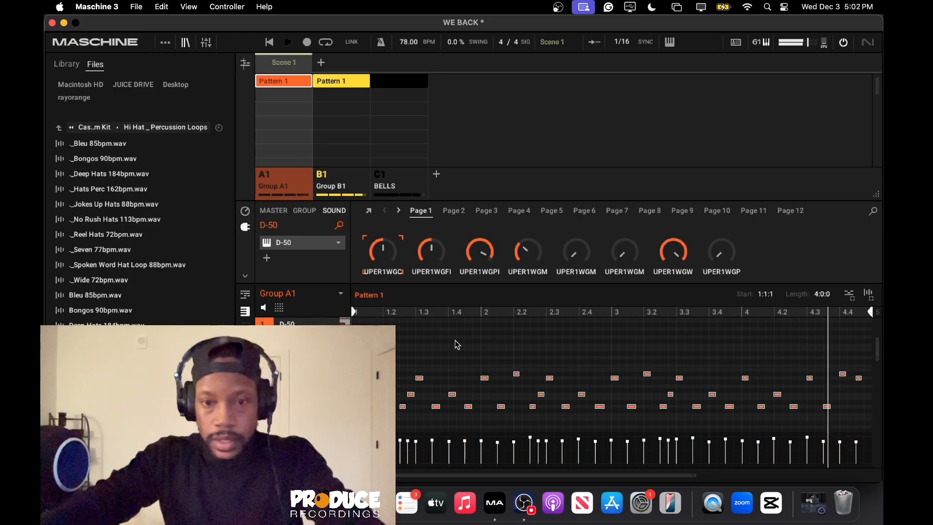
key(Delete)
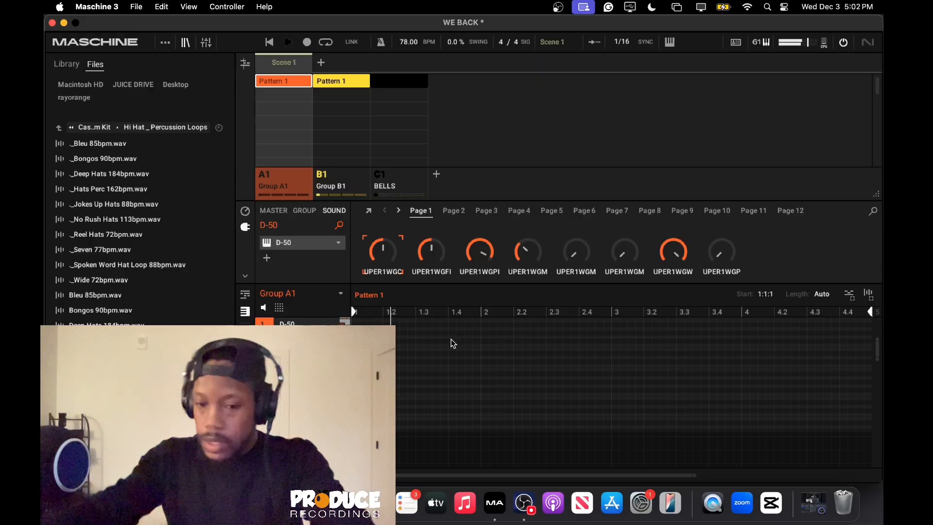
click(406, 179)
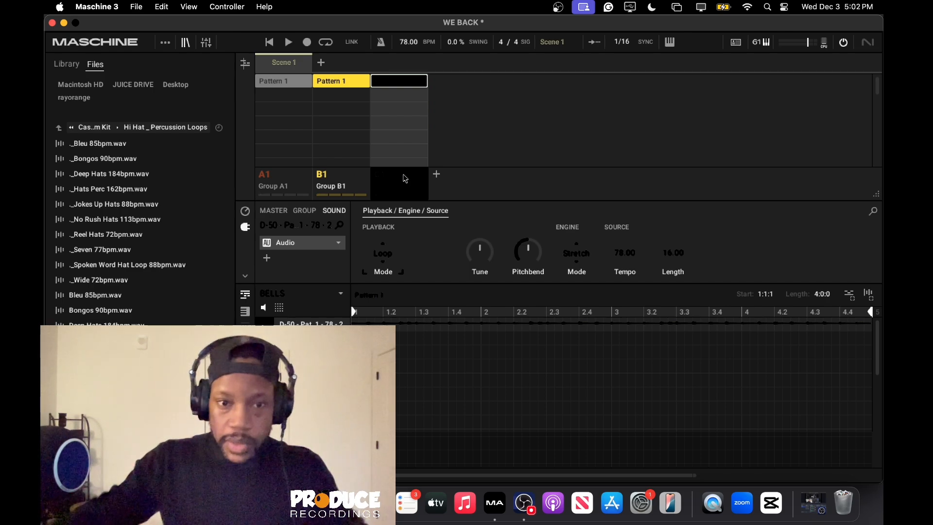
Open the D-50 synth in Group A1, browse its patches to D-50 Voices and close its window.
click(308, 184)
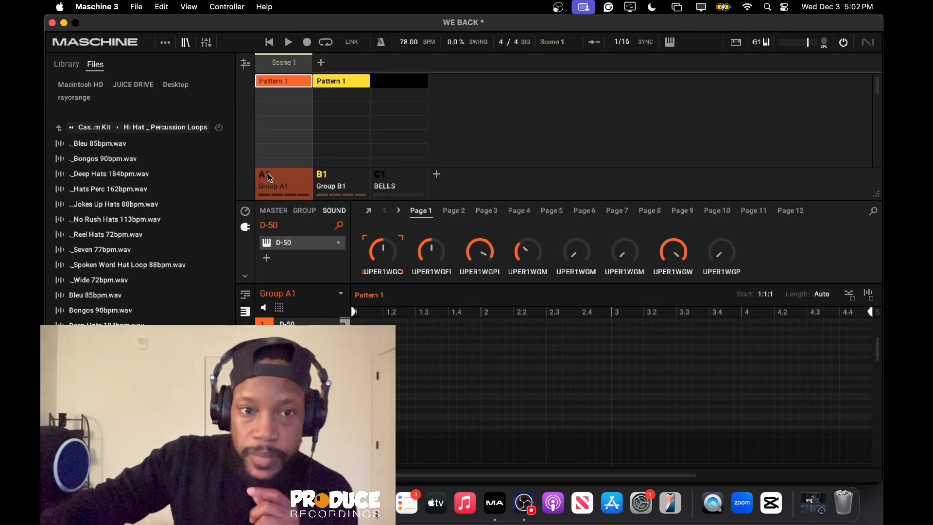
click(292, 240)
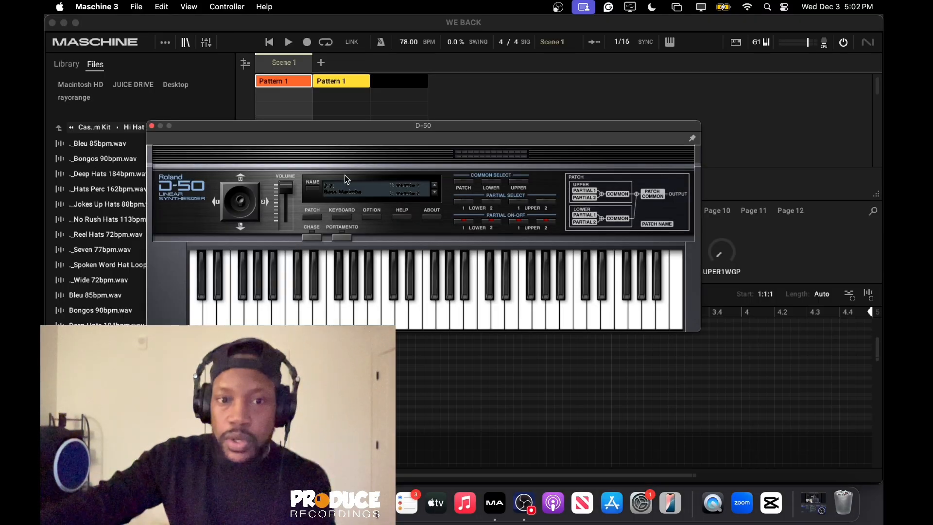
scroll(345, 193, up, 1)
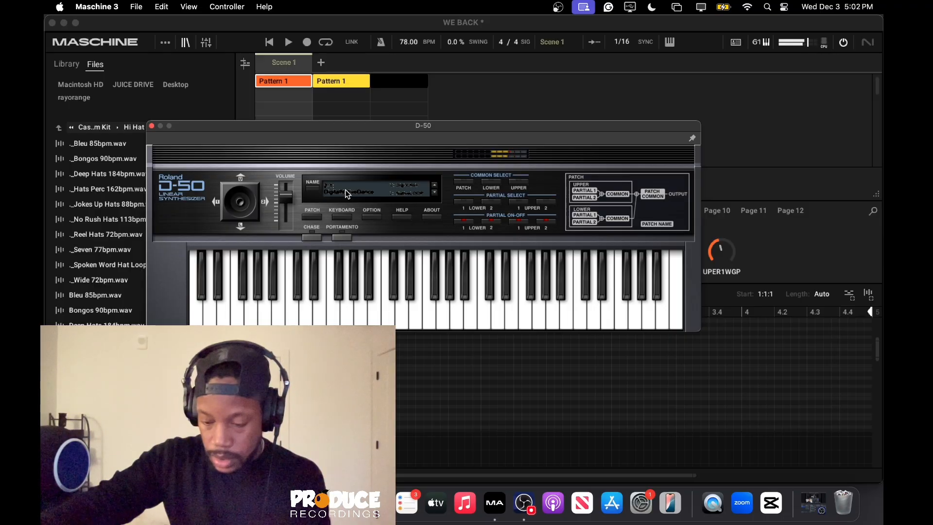
scroll(346, 193, up, 1)
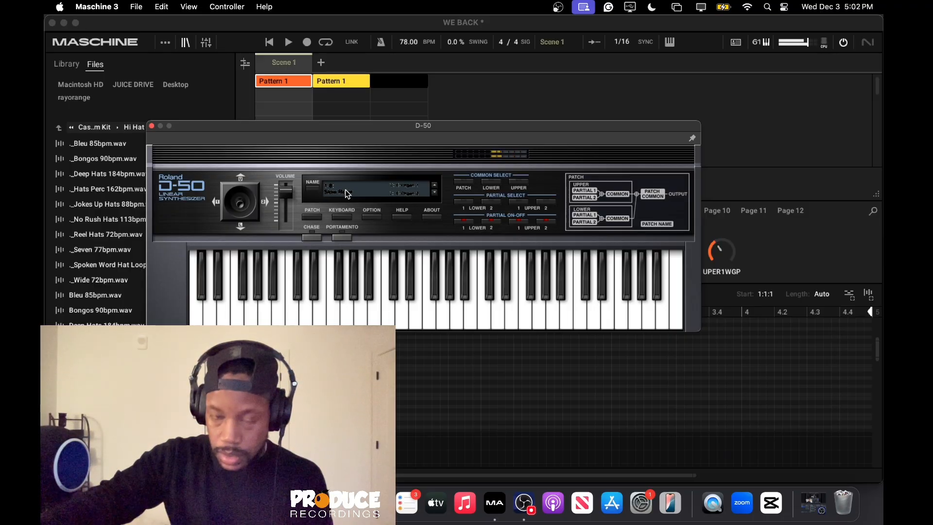
scroll(346, 193, up, 1)
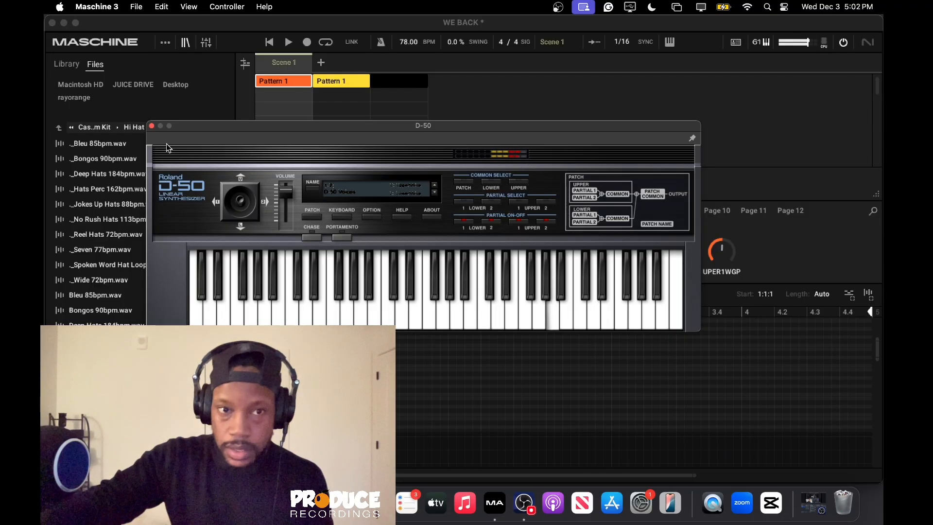
click(152, 125)
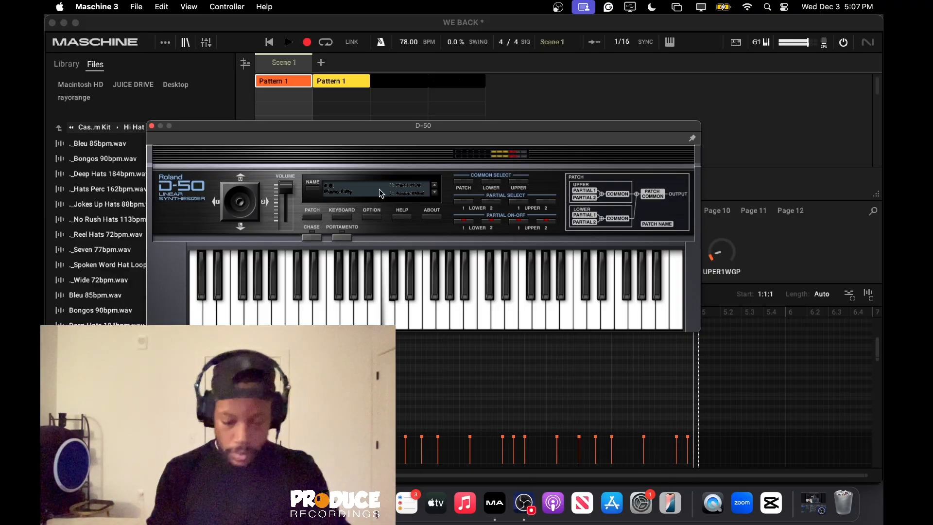
Stop recording the D-50 pattern, select the recorded notes and close the synth window.
key(space)
click(498, 406)
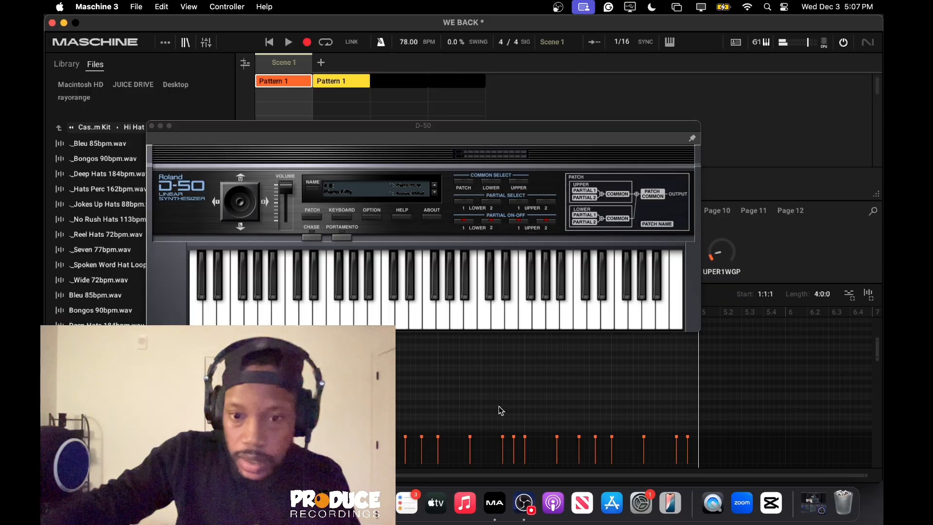
click(498, 406)
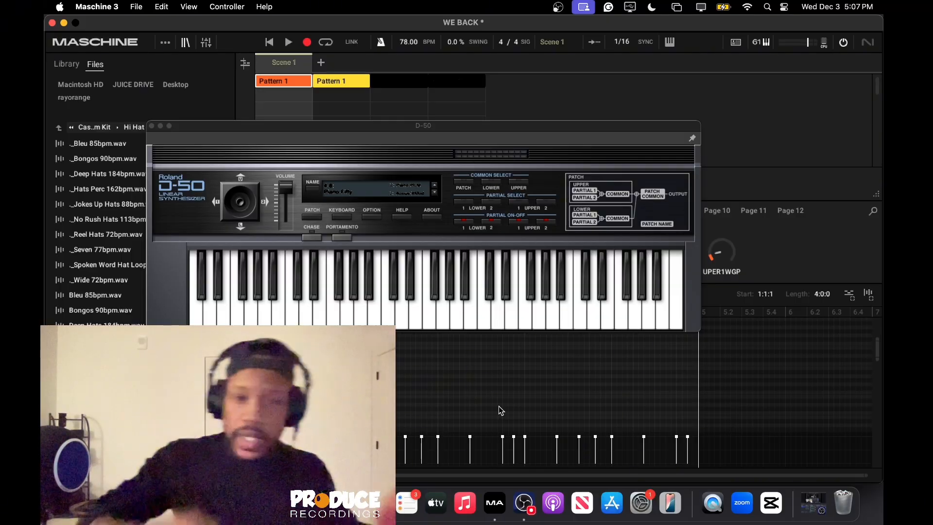
click(151, 126)
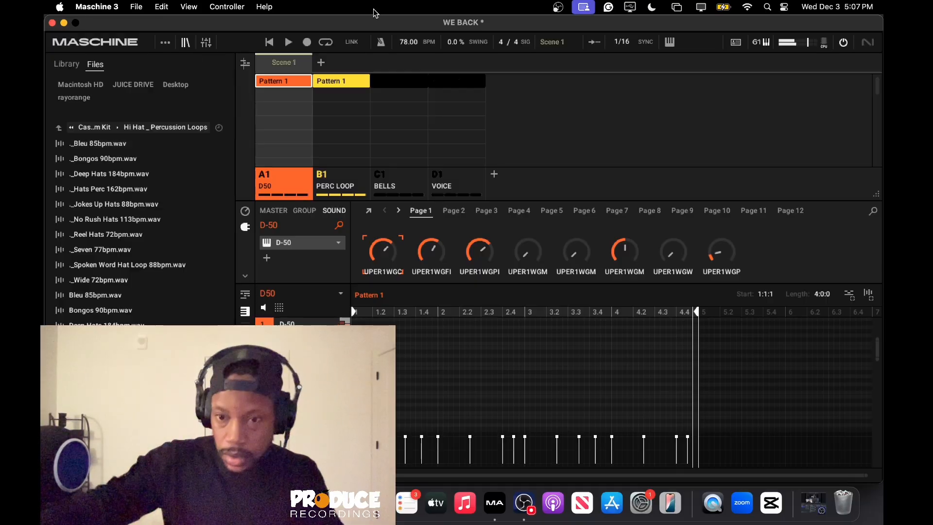
click(245, 329)
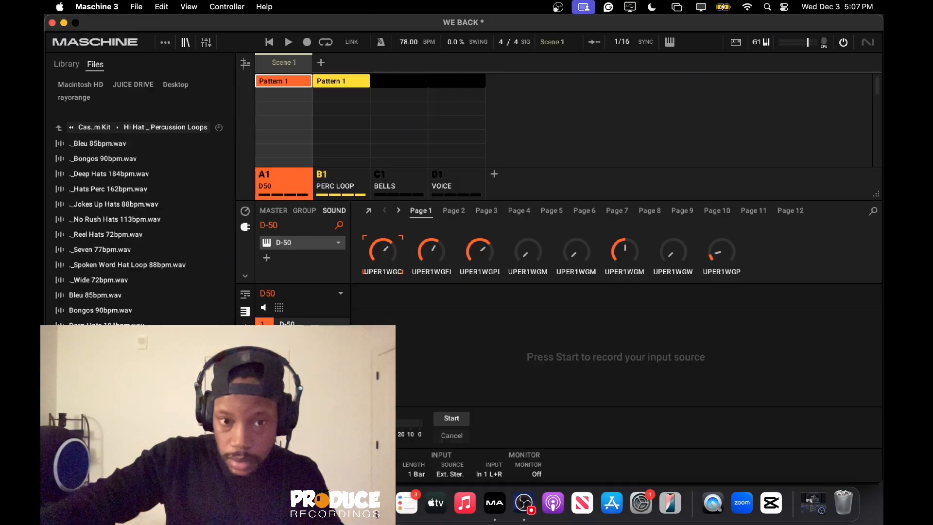
click(245, 332)
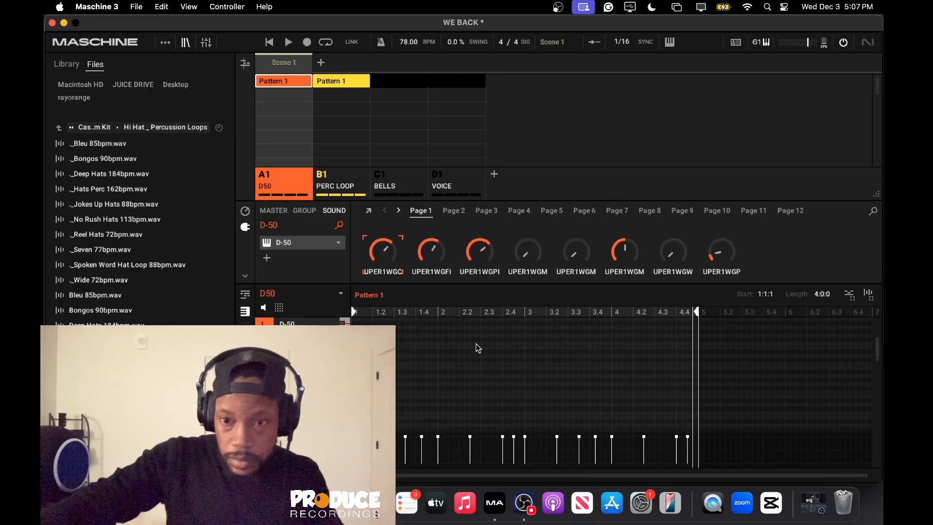
scroll(547, 358, down, 3)
scroll(549, 356, up, 3)
scroll(549, 355, down, 2)
scroll(697, 383, down, 2)
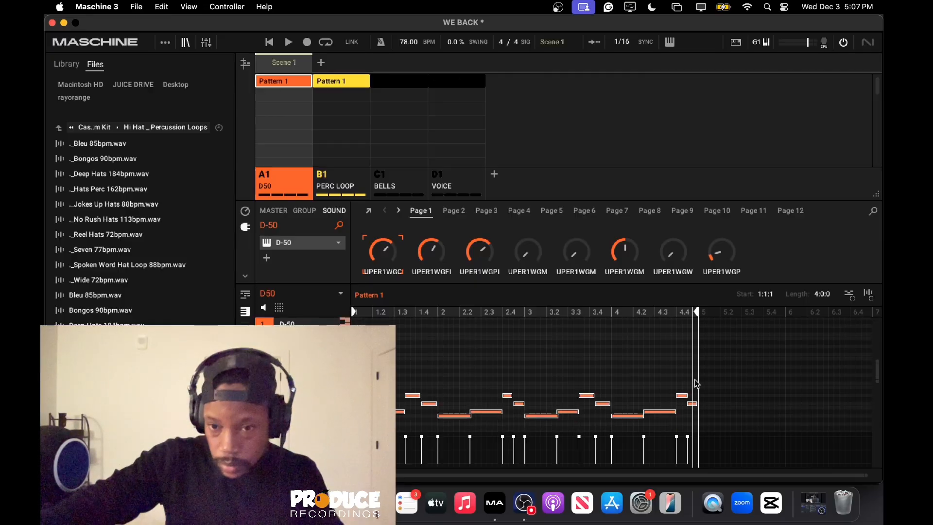
key(super+a)
key(BackSpace)
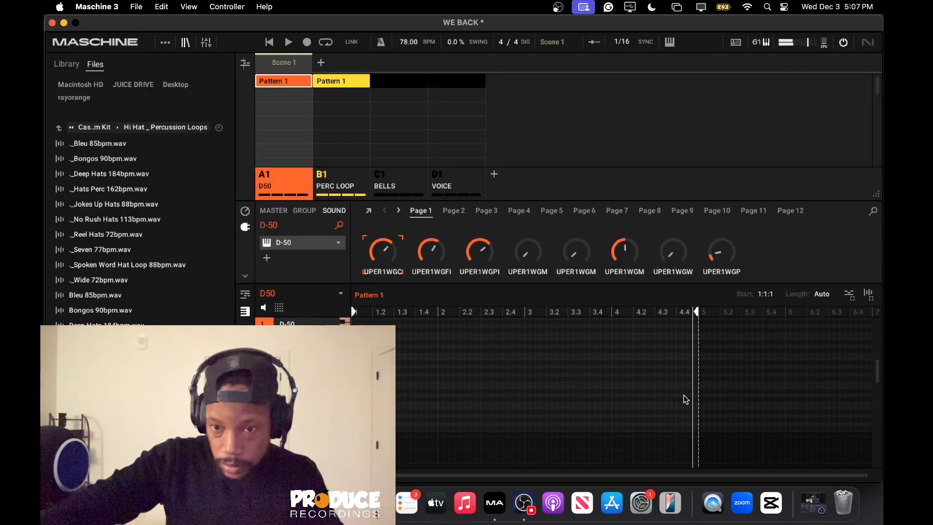
scroll(683, 395, down, 1)
scroll(681, 392, up, 4)
scroll(680, 390, down, 6)
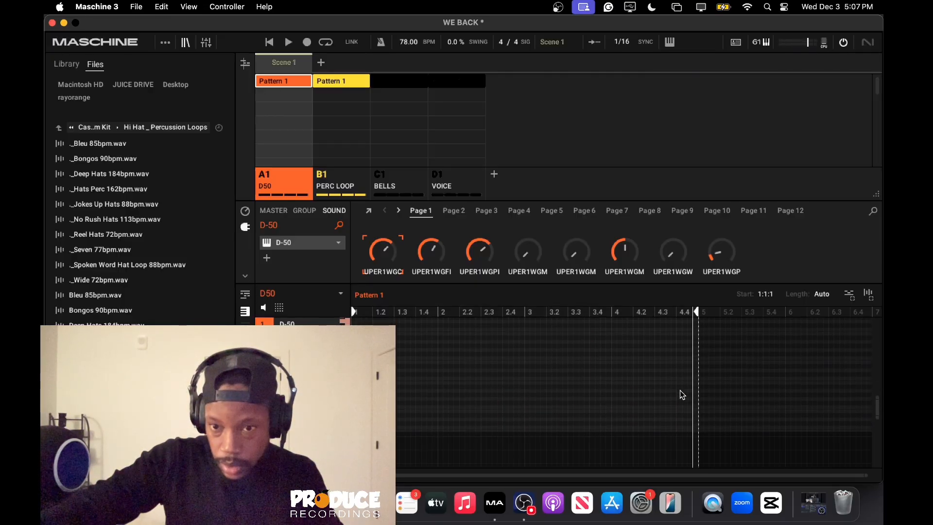
key(super+z)
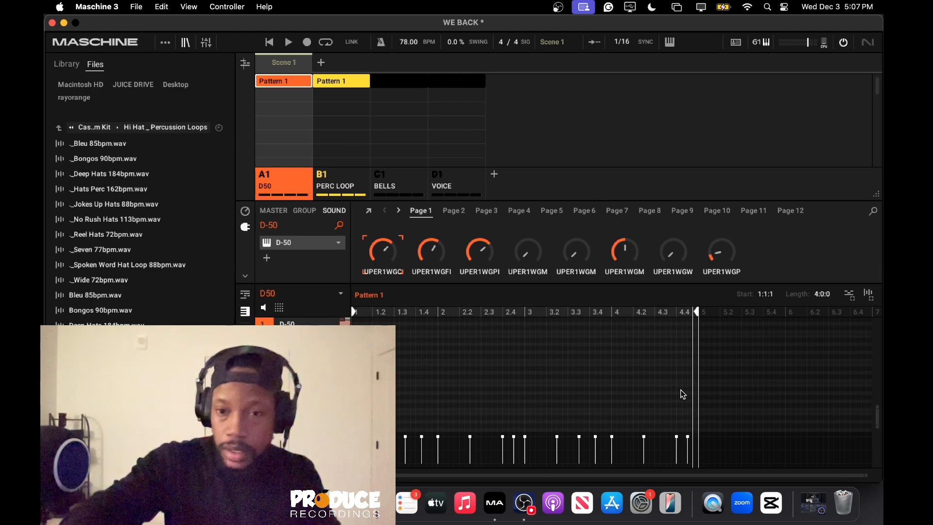
Raise the last note of the D50 group's Pattern 1 to E3.
scroll(683, 394, up, 1)
scroll(683, 394, down, 1)
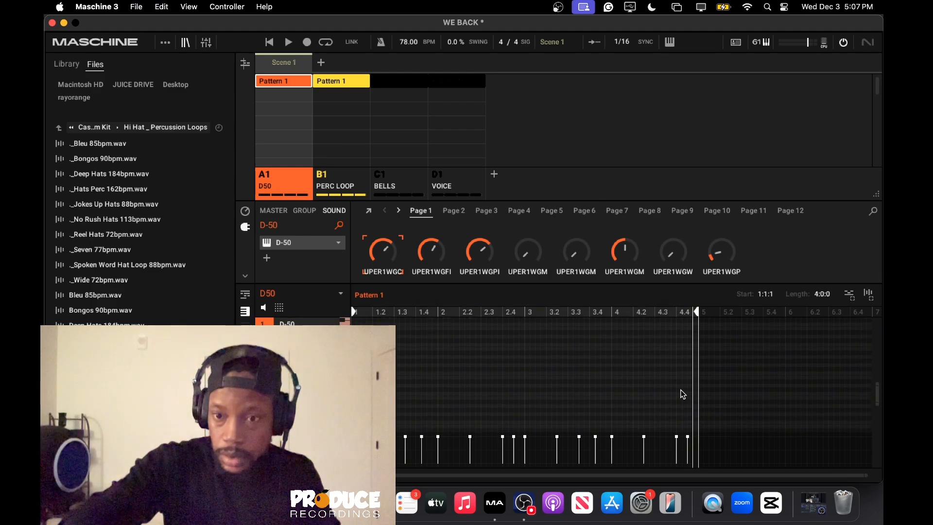
scroll(683, 394, up, 2)
click(689, 392)
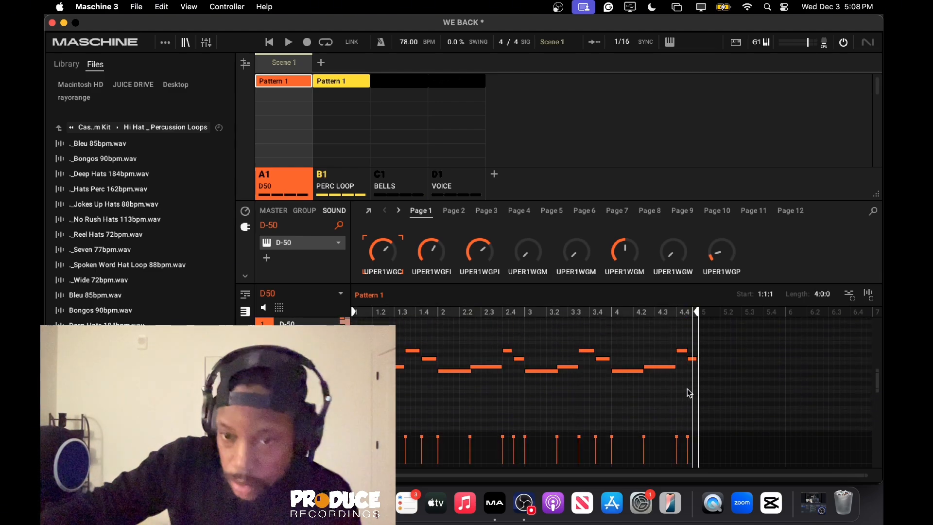
drag(694, 360, 693, 361)
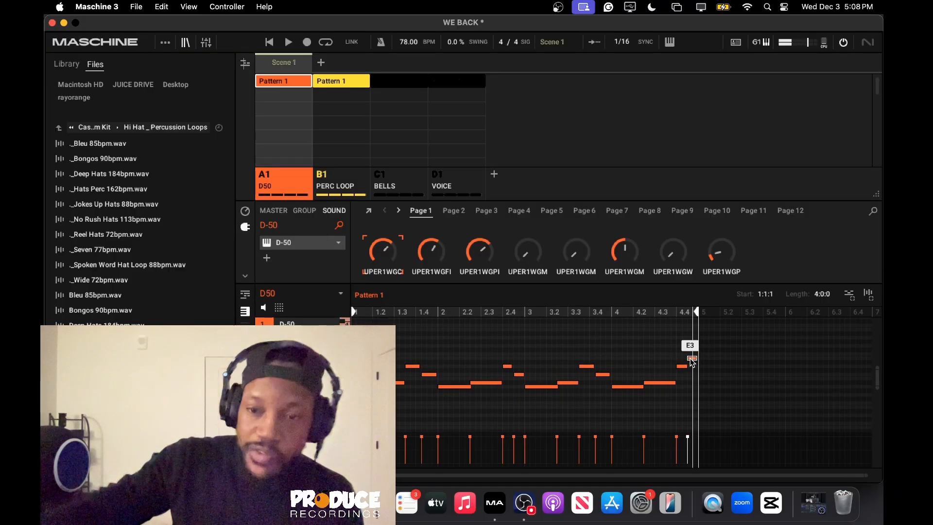
click(692, 360)
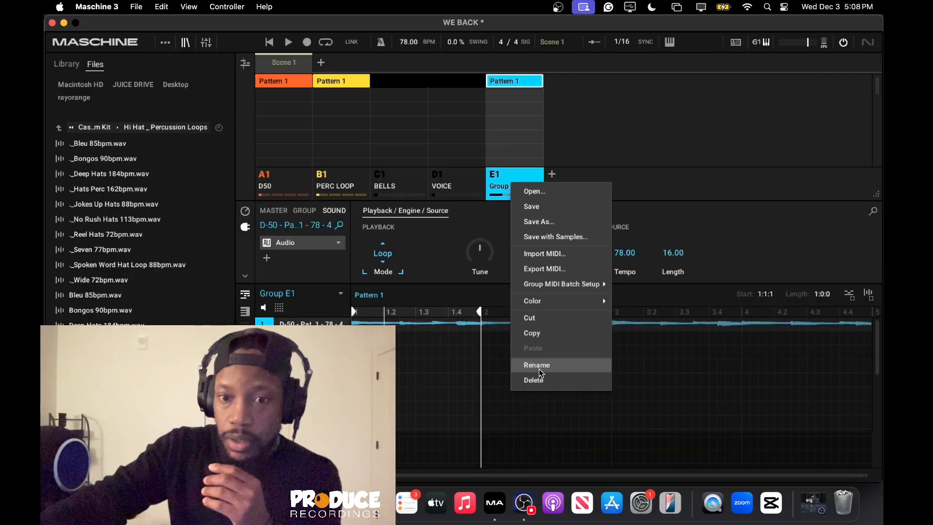
Rename Group E1 as LOWP and set the length of its Pattern 1 to 4 bars.
click(539, 368)
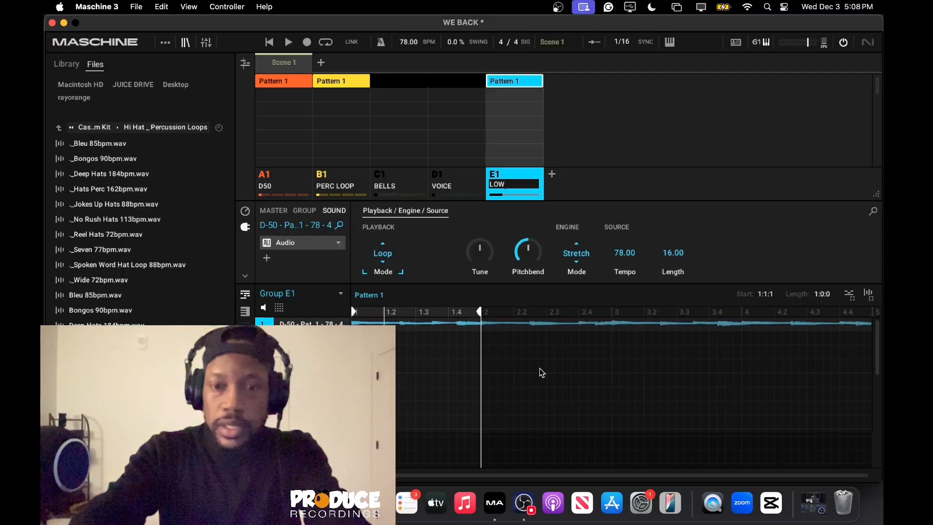
text(LOWP)
key(Return)
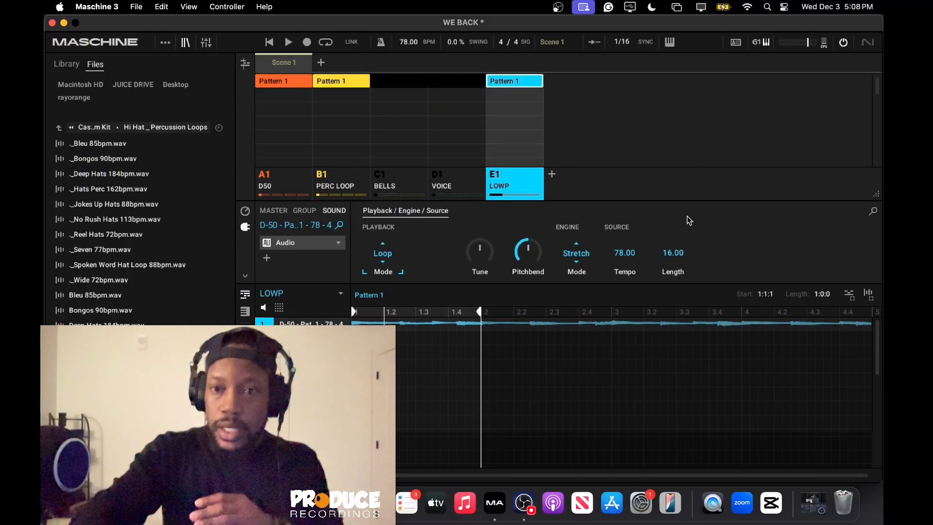
click(824, 295)
text(4)
key(Return)
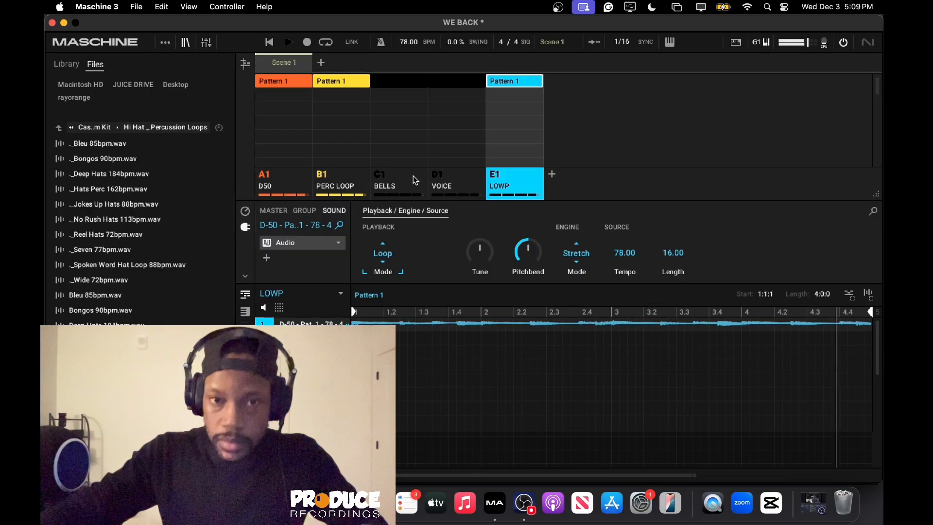
During playback, solo the BELLS group, show its group-level effects and unmute PERC LOOP alongside it.
click(387, 176)
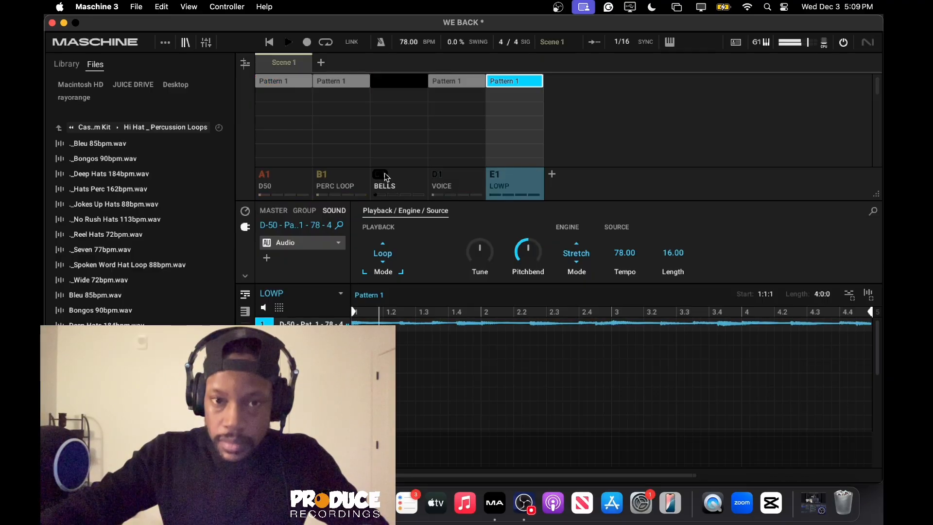
click(407, 184)
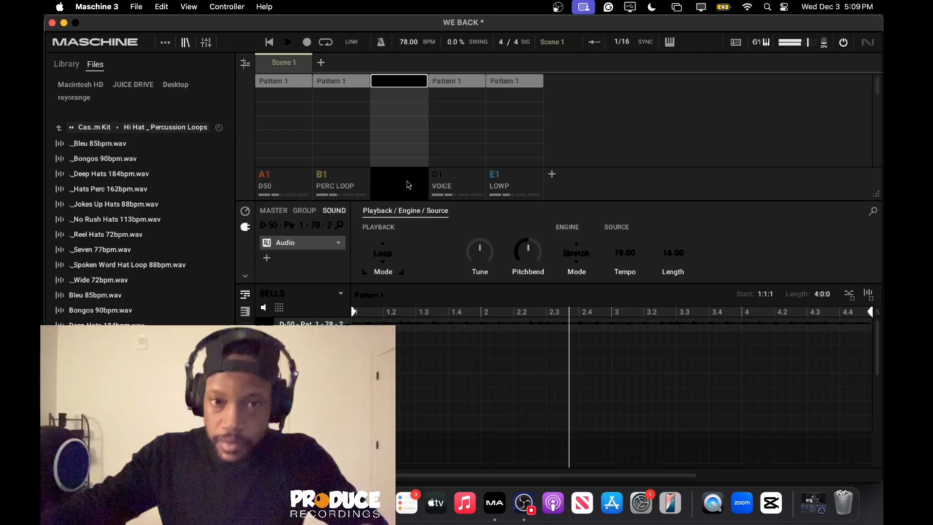
click(306, 211)
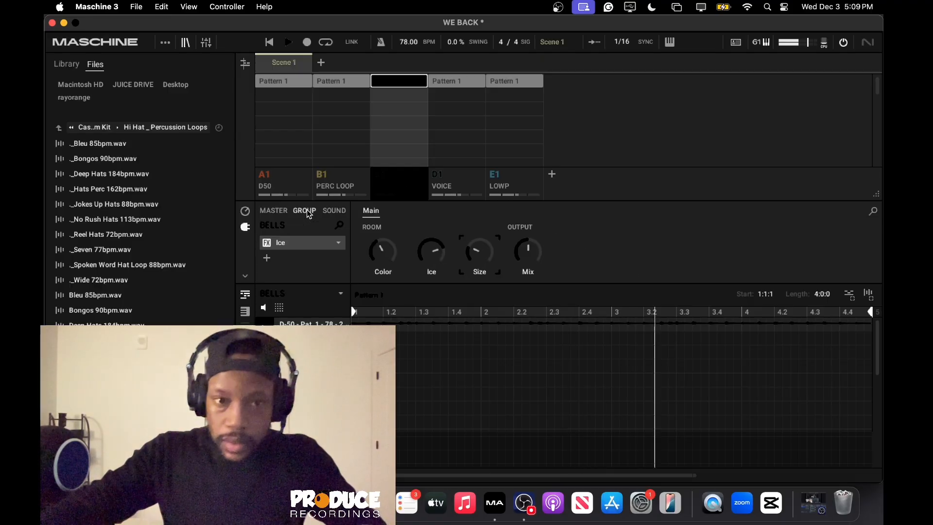
click(324, 176)
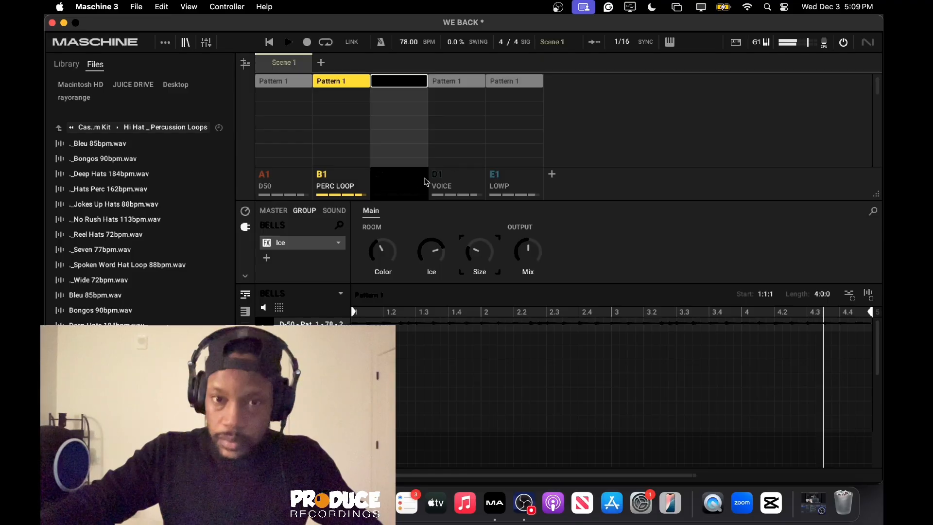
Unmute and select the VOICE group, inserting the internal Reverb effect at group level.
click(440, 176)
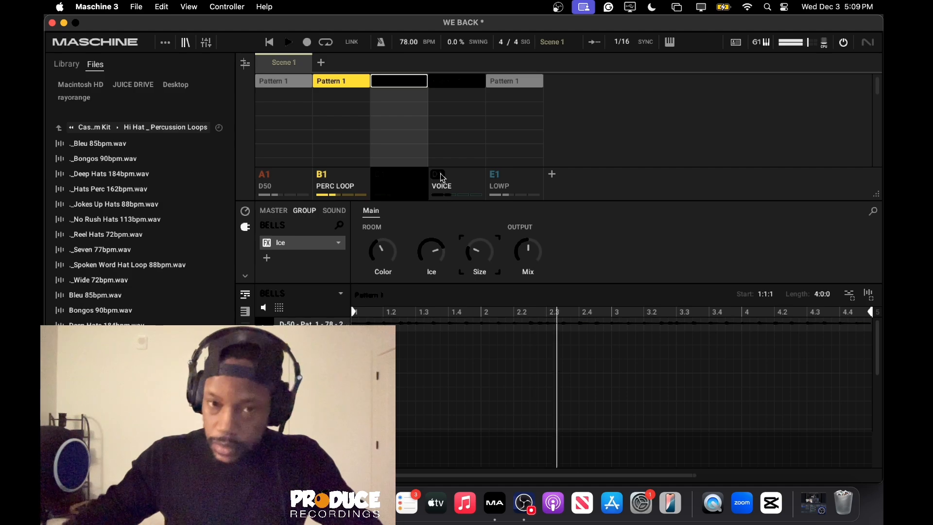
click(463, 185)
click(271, 238)
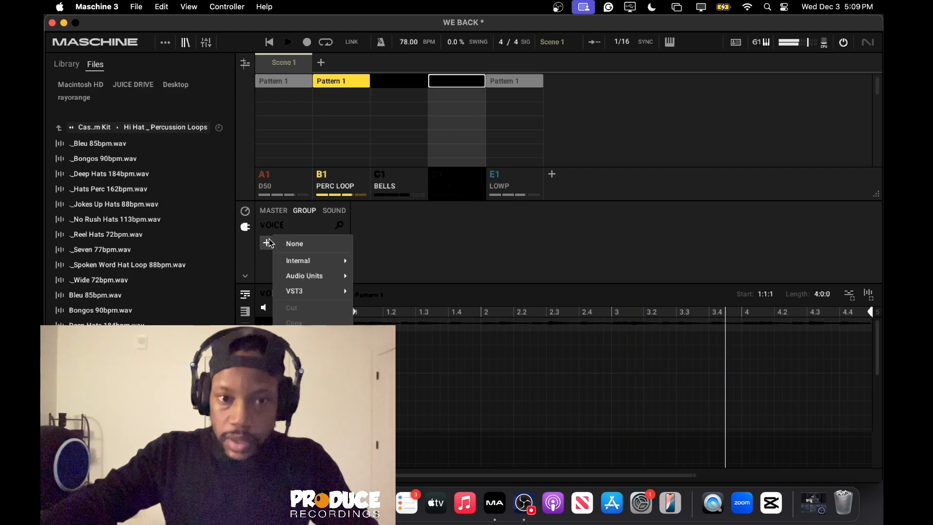
mouse_move(298, 275)
mouse_move(340, 260)
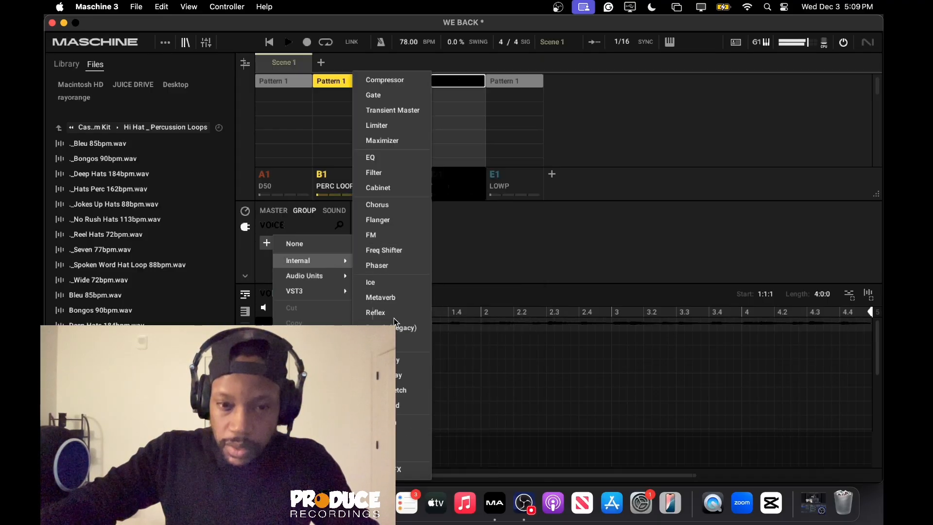
click(396, 344)
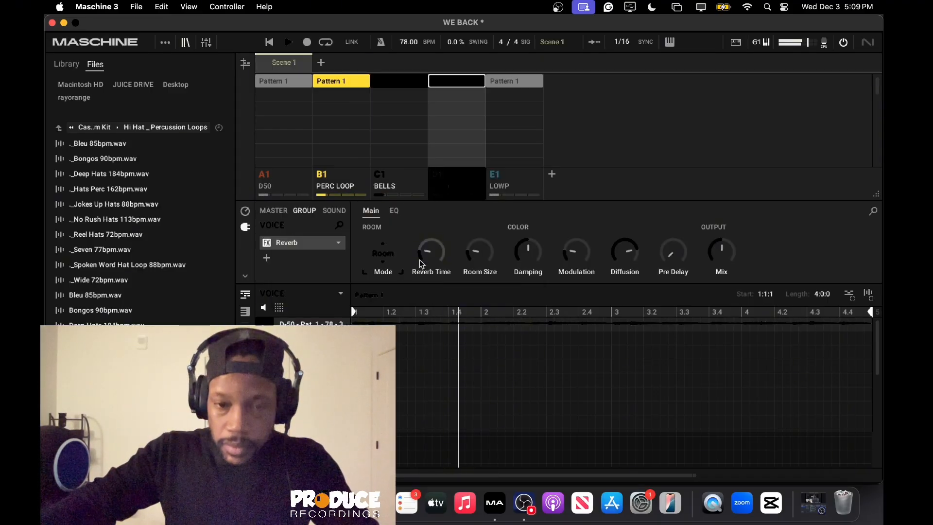
Slightly raise the Room Size of the Reverb on the VOICE group, keeping Room mode.
mouse_move(424, 246)
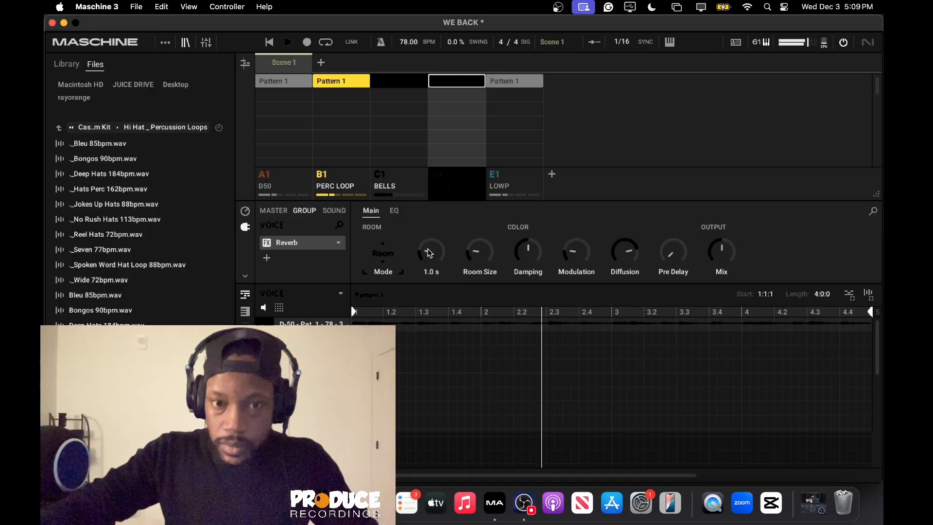
click(382, 254)
click(382, 254)
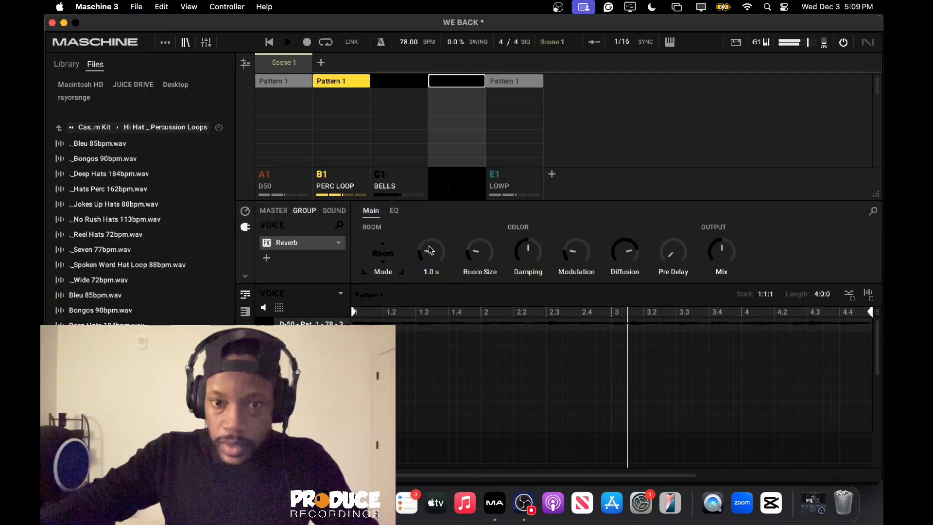
drag(476, 252, 476, 246)
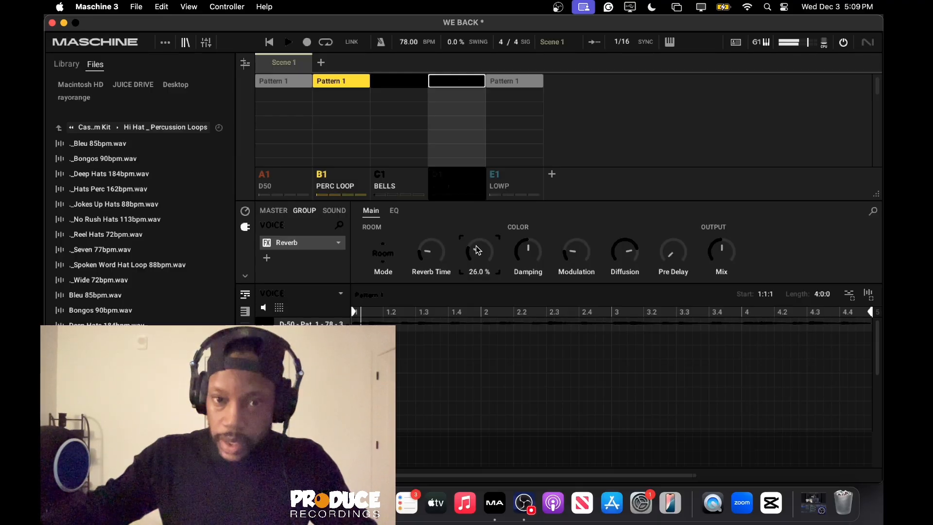
Unmute the LOWP group during playback and select it.
click(501, 179)
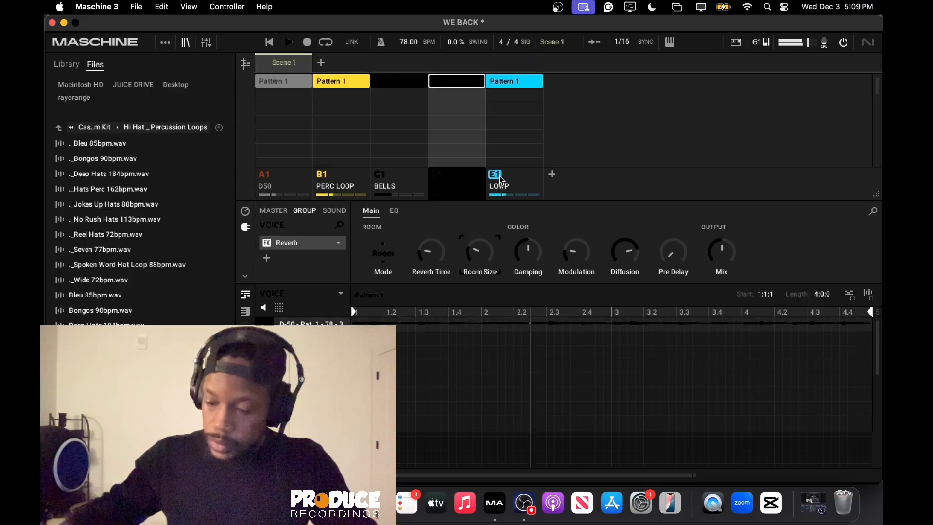
click(517, 175)
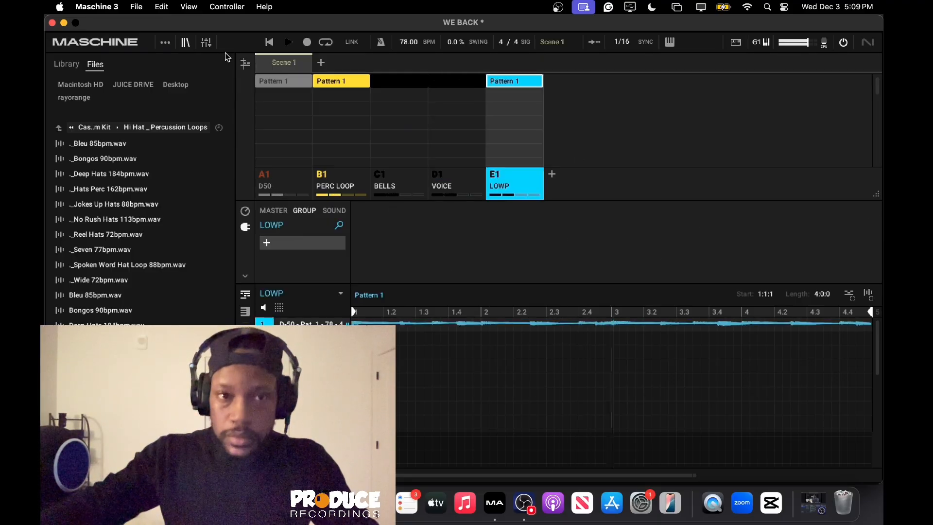
Slightly lower the level of the LOWP group's audio sound in the mixer and return to the arrangement view.
click(206, 43)
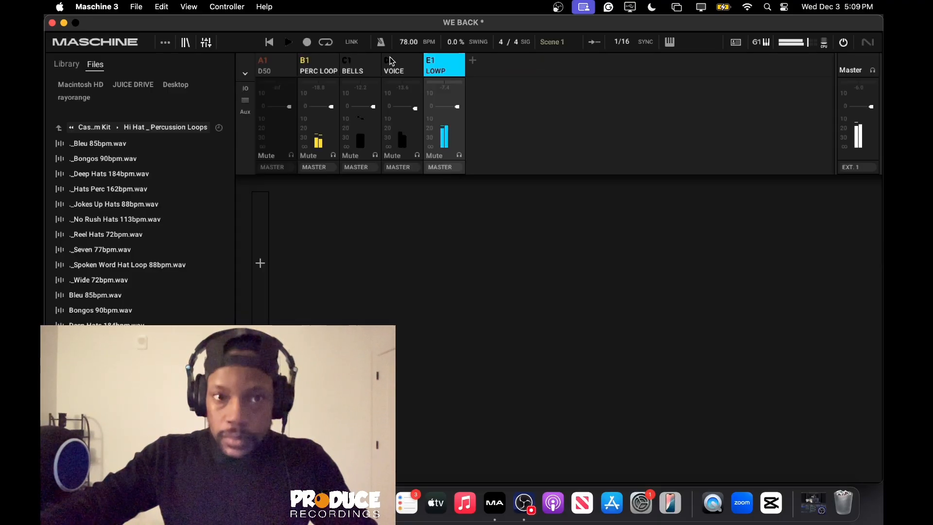
click(448, 59)
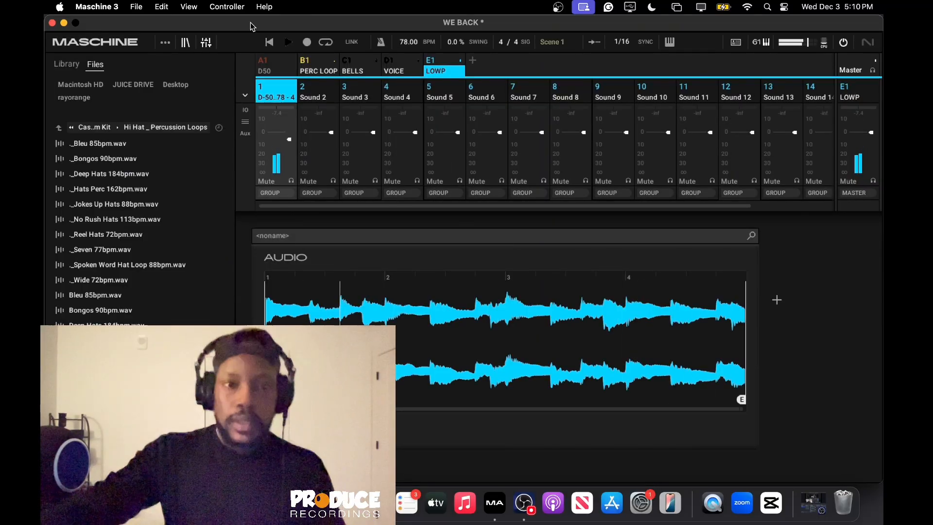
click(207, 44)
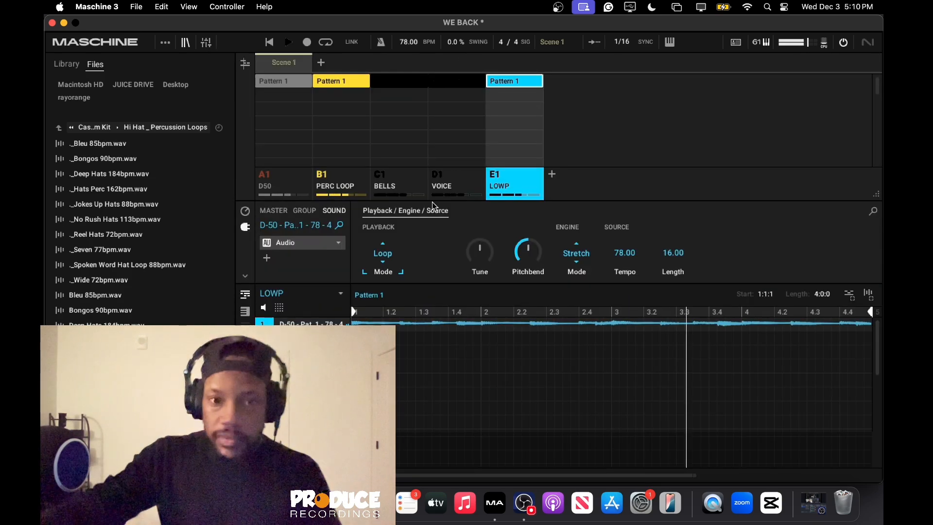
Select and unmute the D50 group, clear all notes from its pattern and select the PAD group during playback.
click(290, 181)
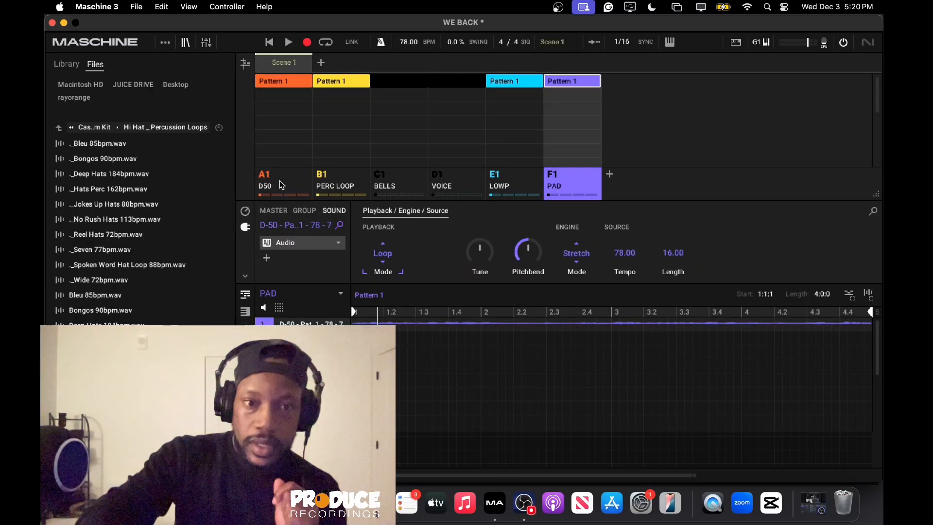
click(279, 181)
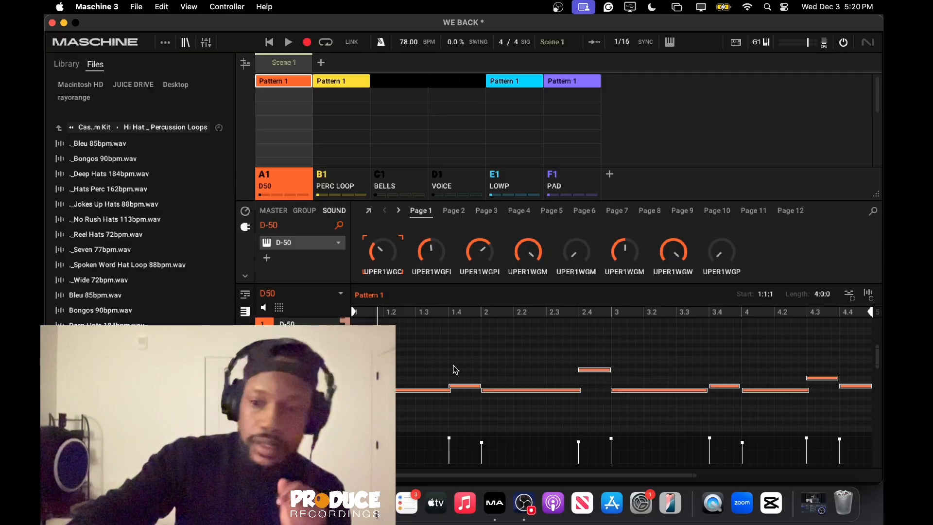
key(Delete)
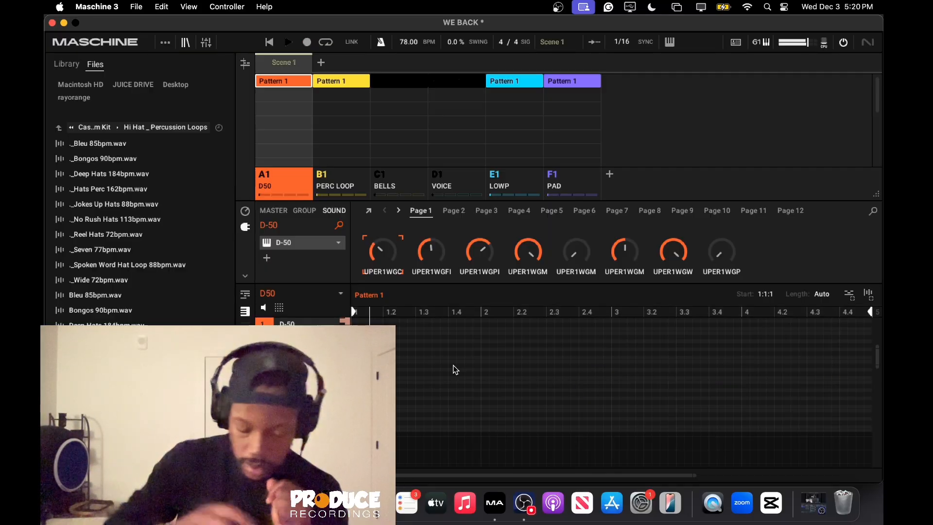
mouse_move(522, 263)
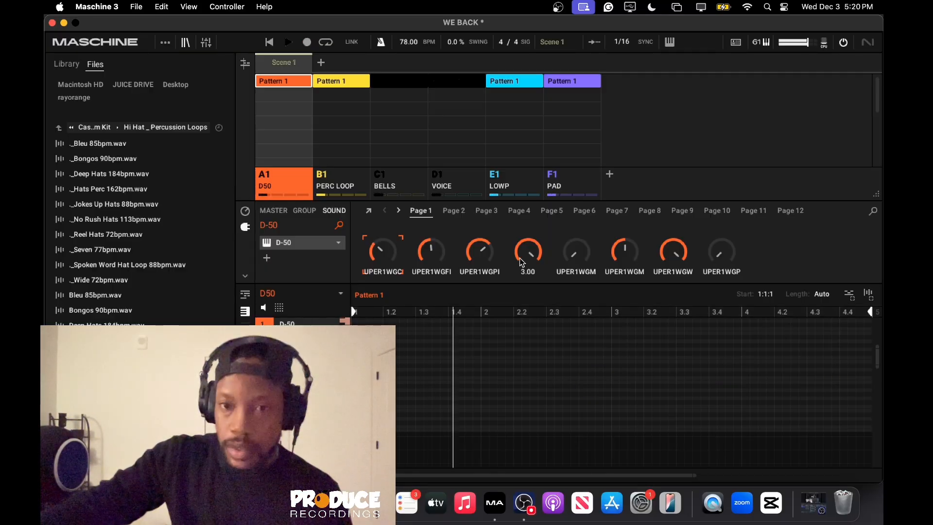
click(570, 185)
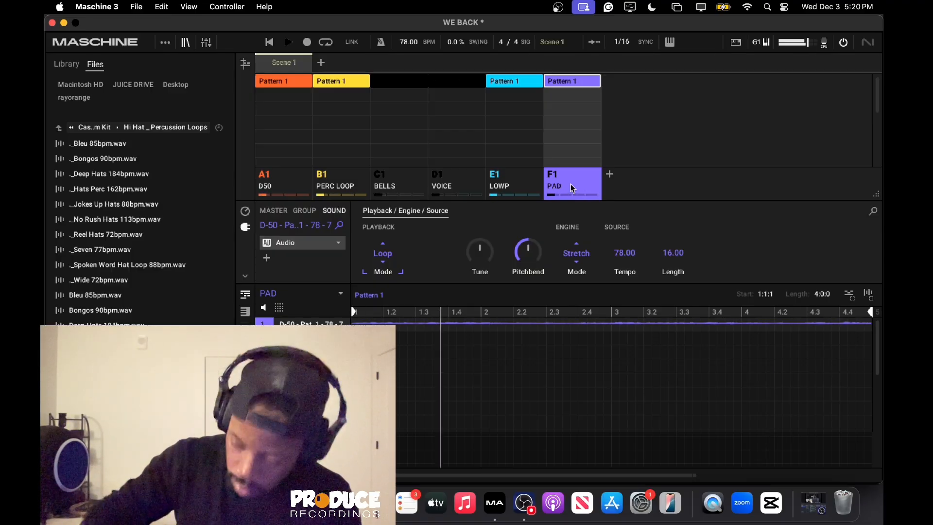
Open the D-50 instrument in the D50 group and choose a patch for a lead melody.
click(287, 184)
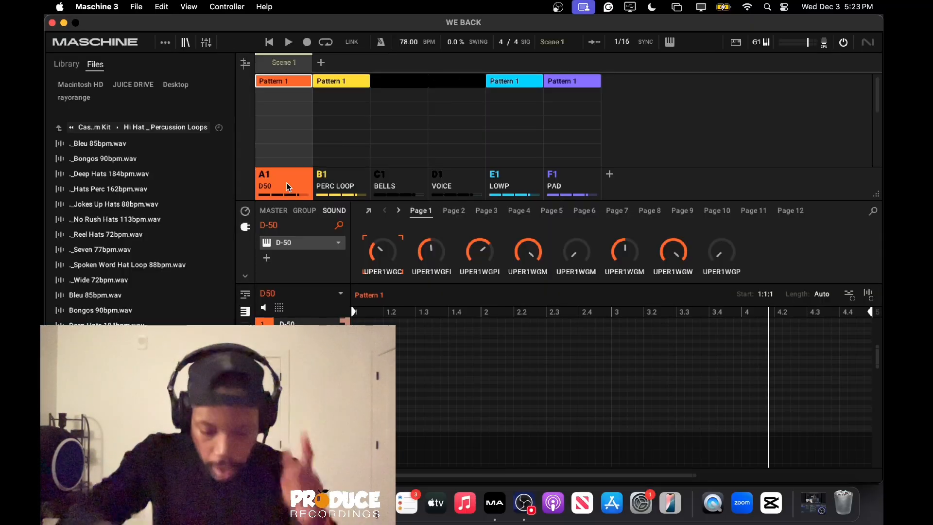
click(308, 241)
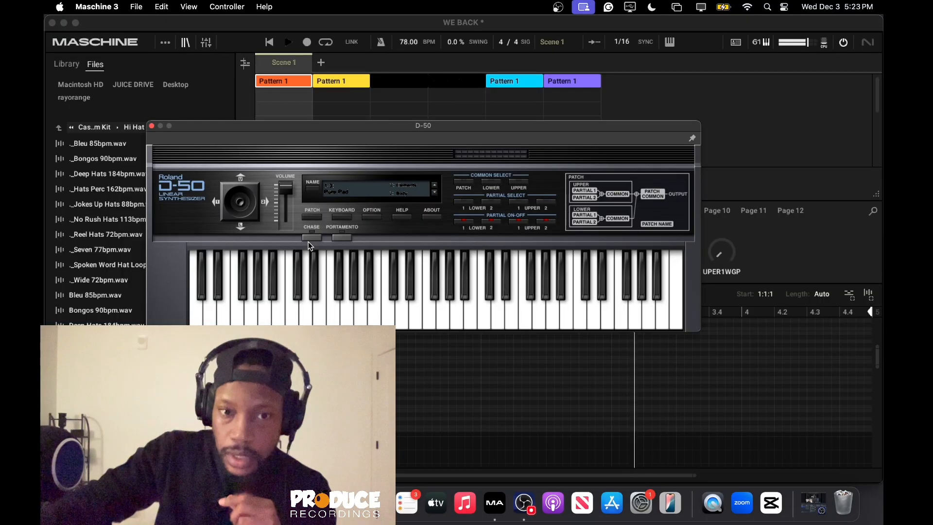
click(340, 188)
mouse_move(358, 180)
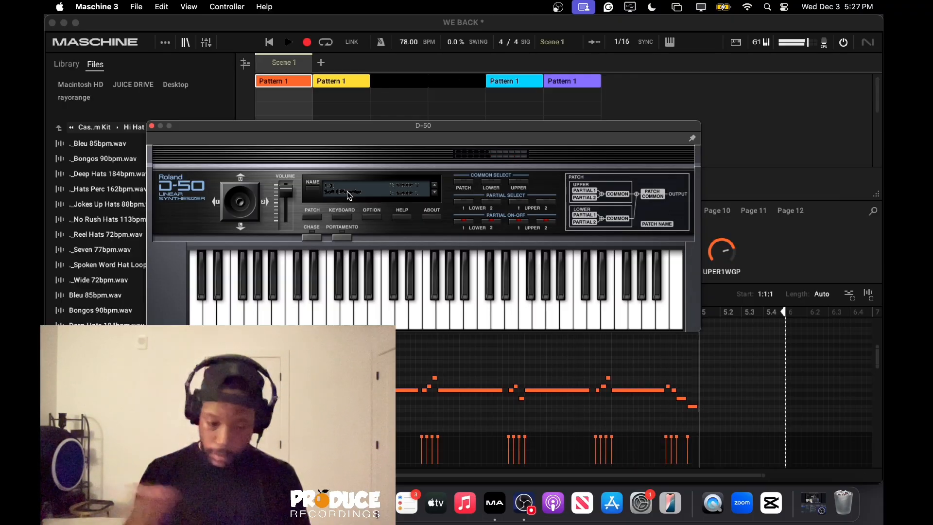
Finish recording the melody in the D50 group's pattern and select all its notes.
key(space)
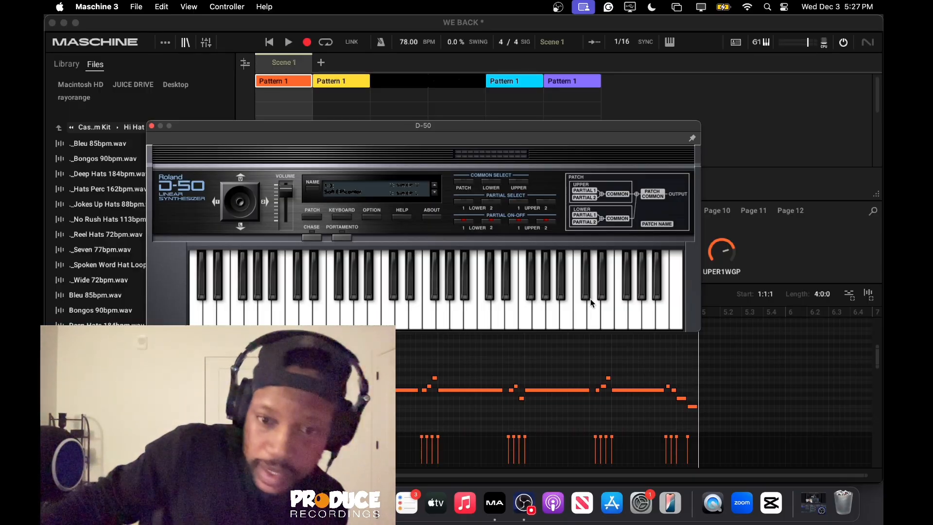
click(564, 366)
key(super+a)
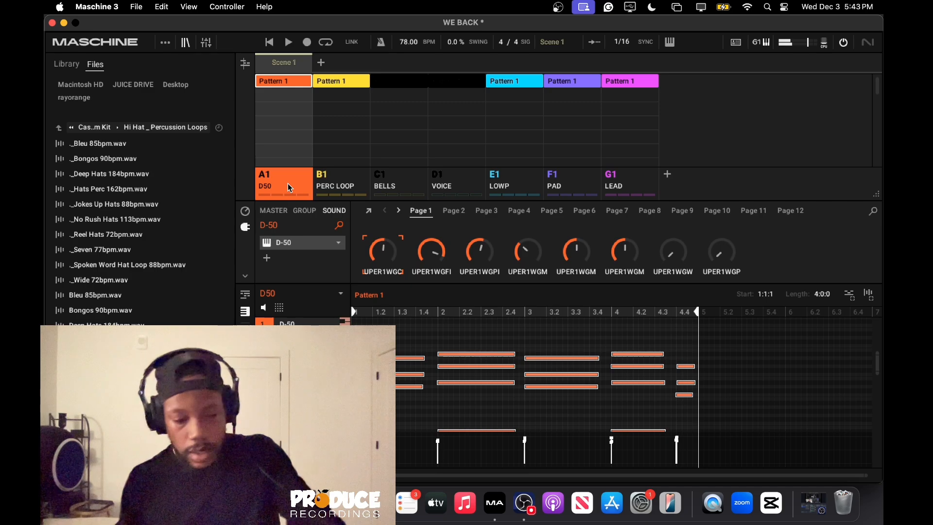
Record extra notes over the D50 group's chords and place the pattern's rendered audio in a new group H1.
key(r)
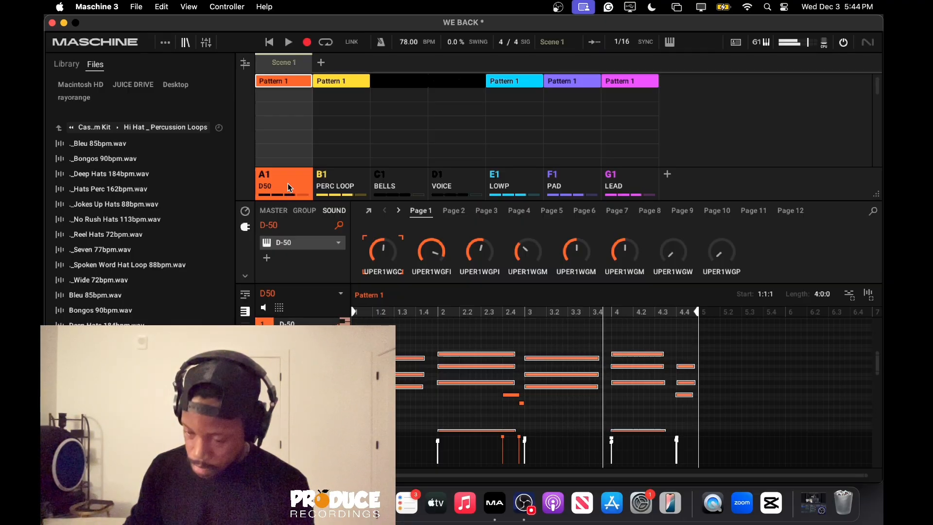
click(668, 174)
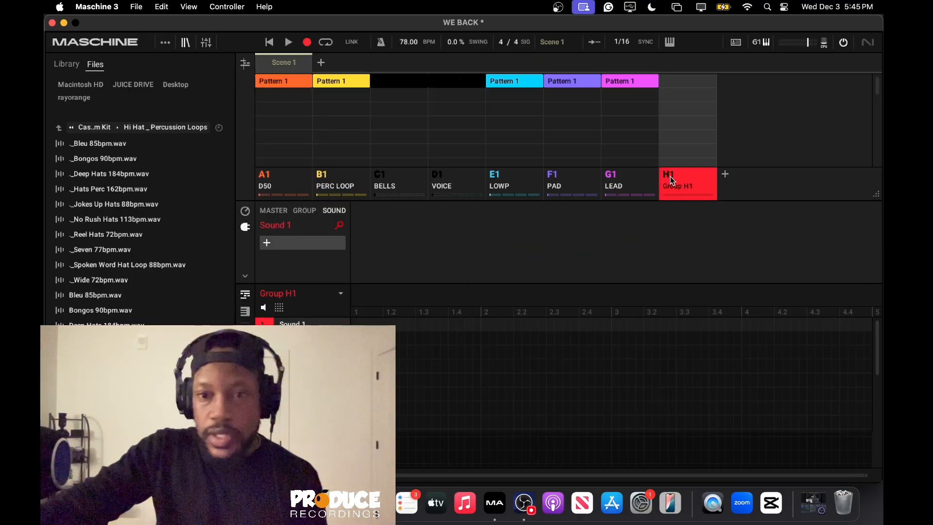
click(288, 182)
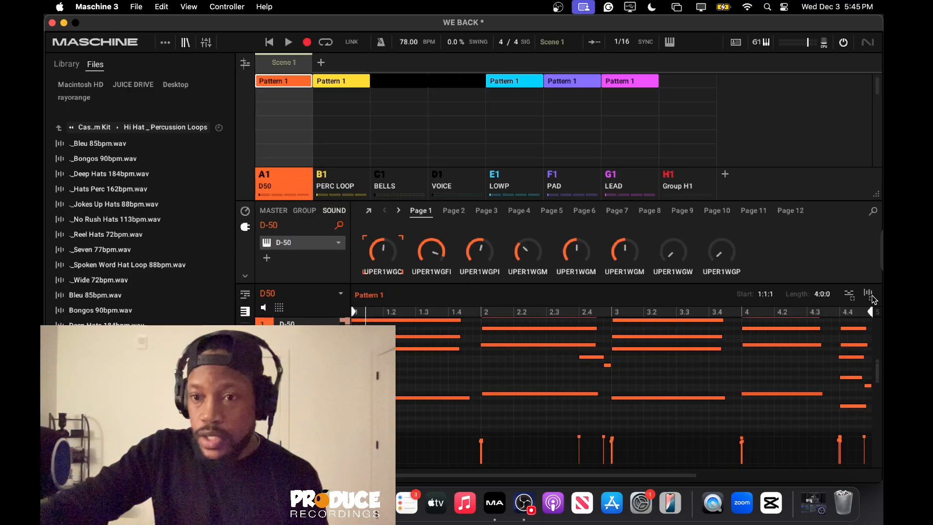
drag(871, 296, 690, 183)
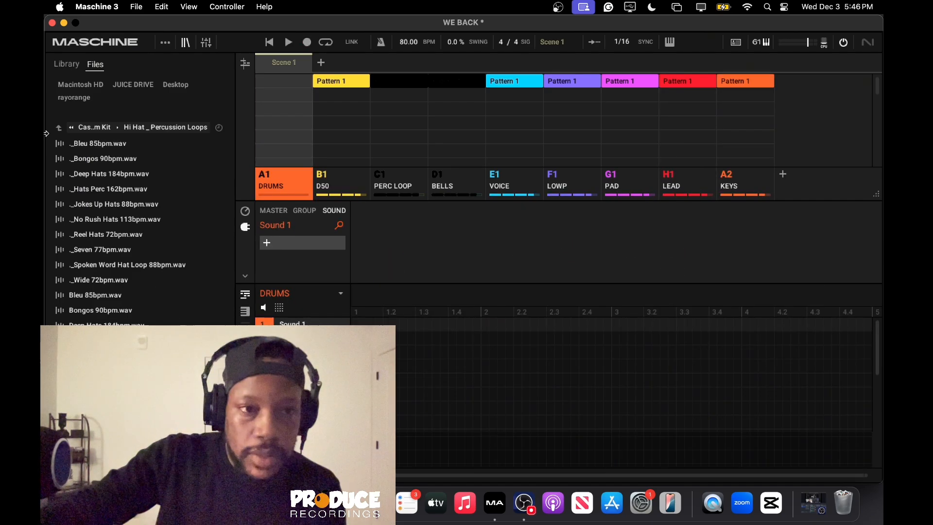
Browse the "go to drums" folder's sample packs and open the RIO LEYVA 25K YT DRUMKIT folder.
click(60, 127)
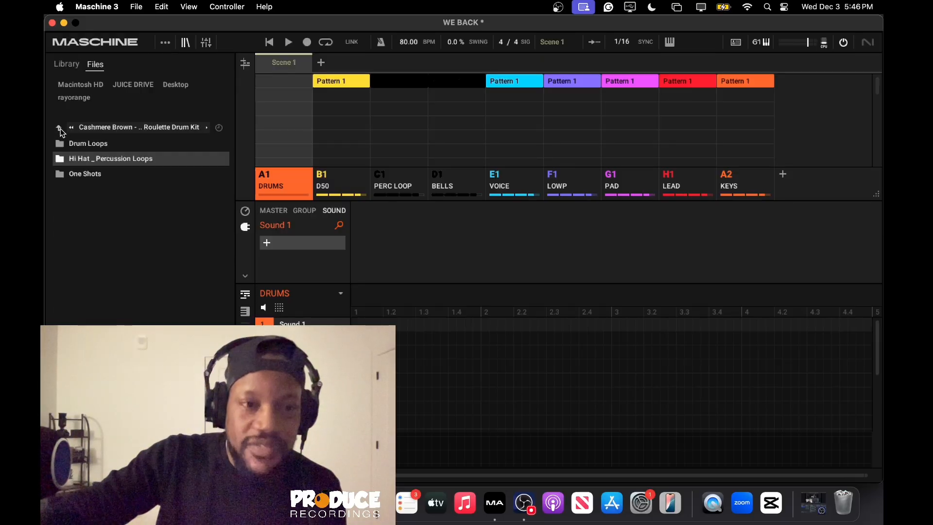
click(58, 127)
scroll(148, 293, down, 4)
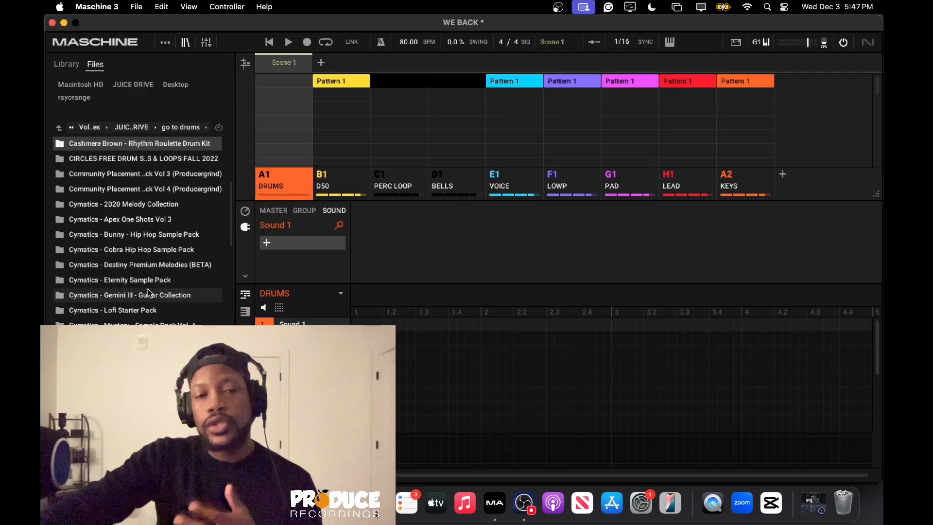
scroll(149, 292, down, 3)
scroll(148, 291, down, 2)
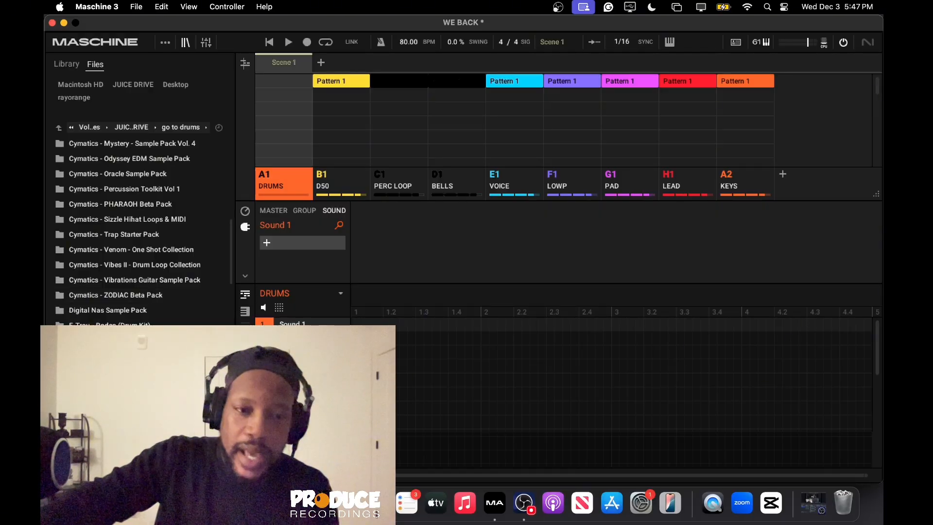
scroll(141, 229, down, 5)
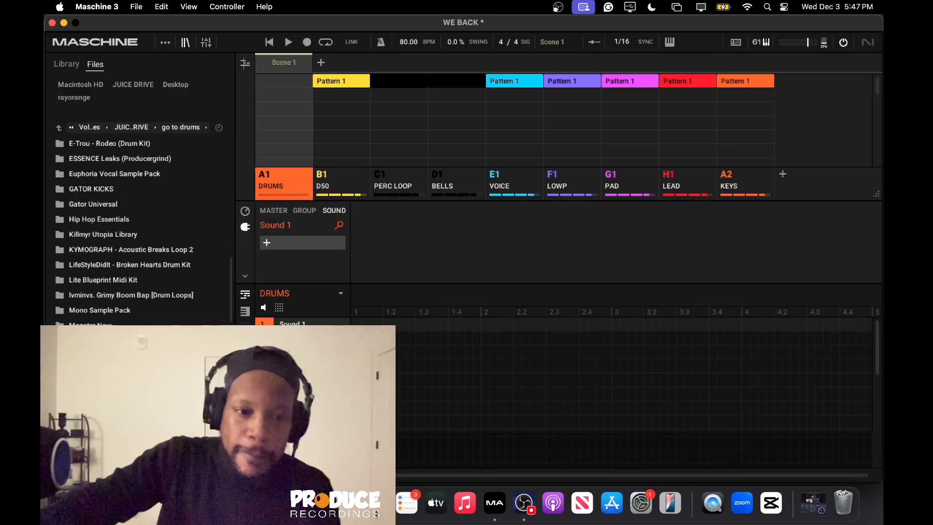
scroll(141, 228, down, 5)
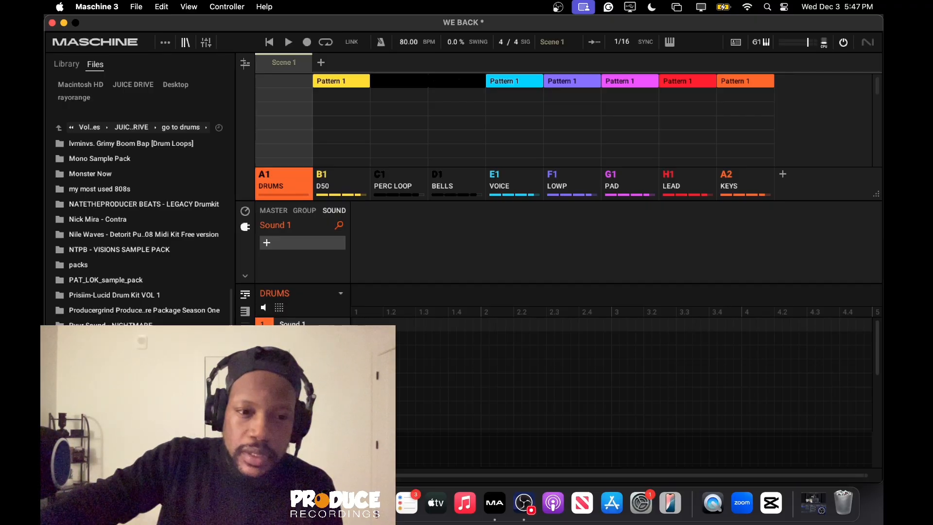
double_click(117, 340)
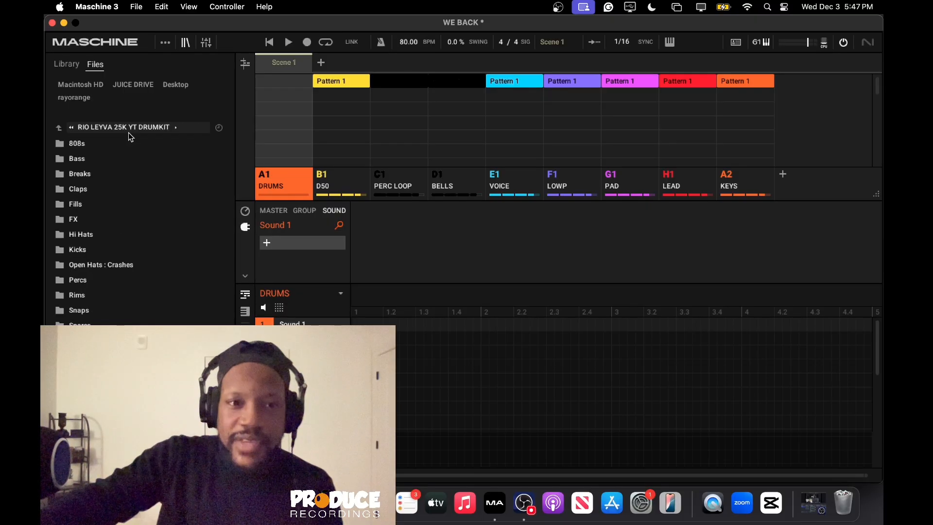
Record the DRUMS pattern using the Hi Hat (1), UBP_OH_COCO open hat, rio - command snare and percussion samples including rio - beach perc.
double_click(129, 235)
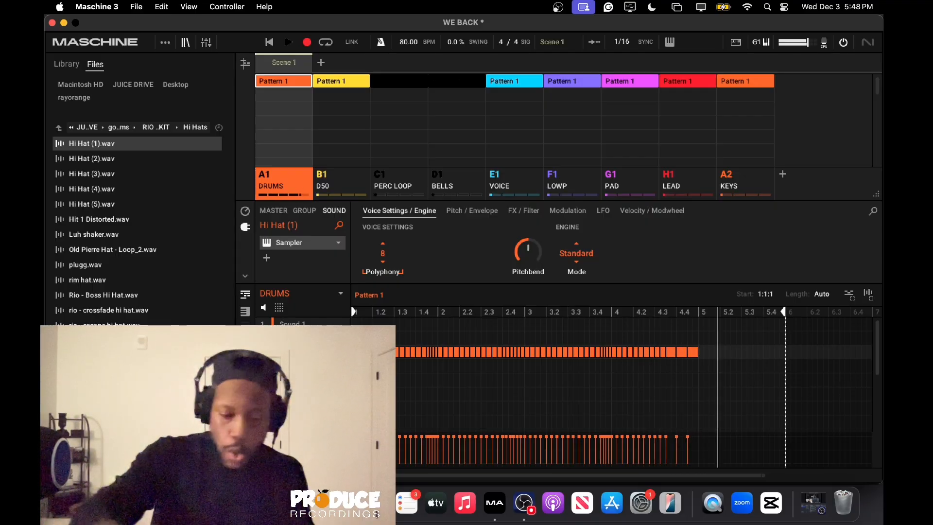
key(space)
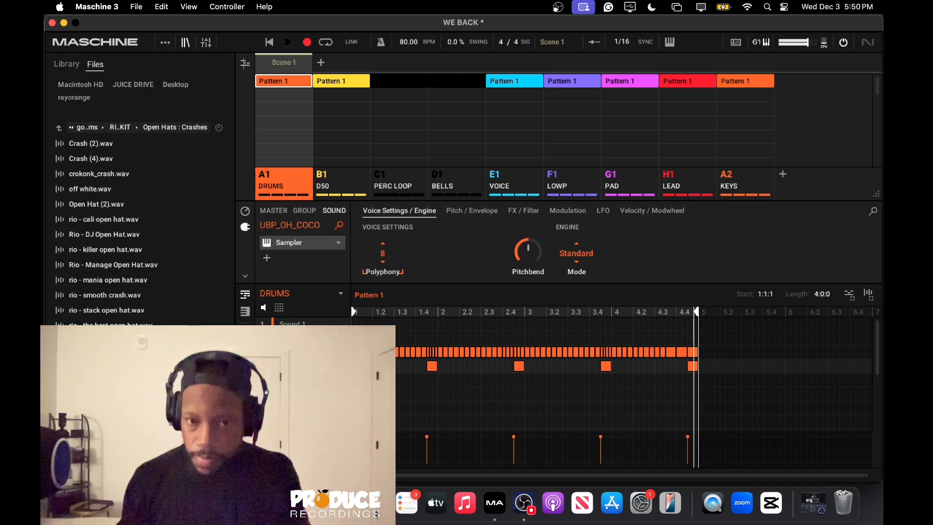
key(r)
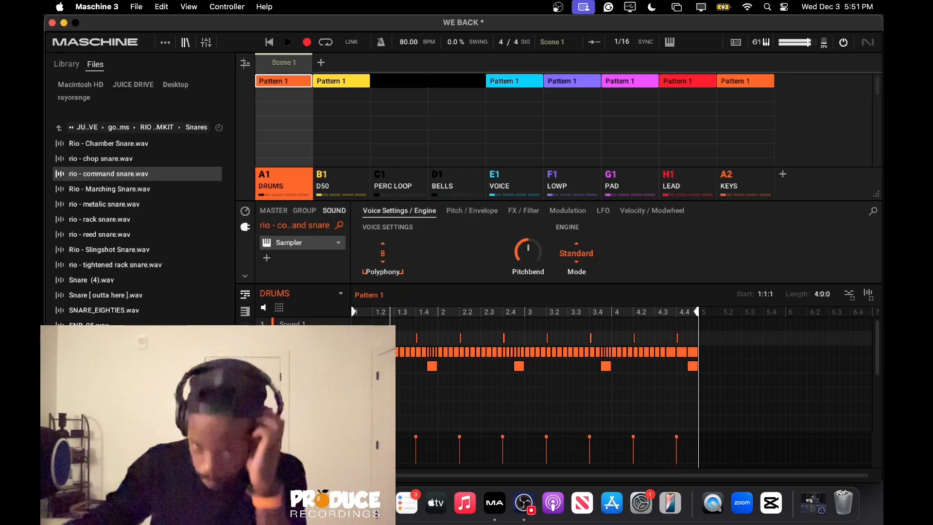
click(161, 162)
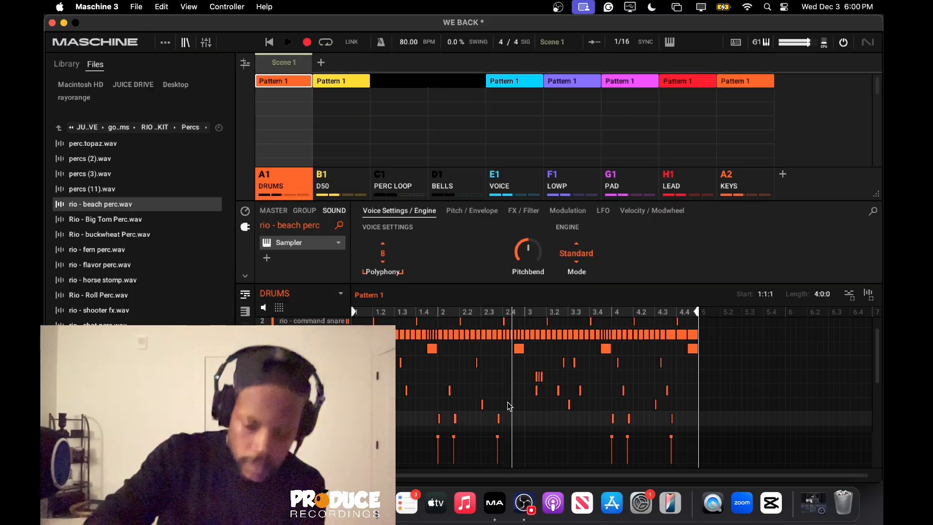
key(space)
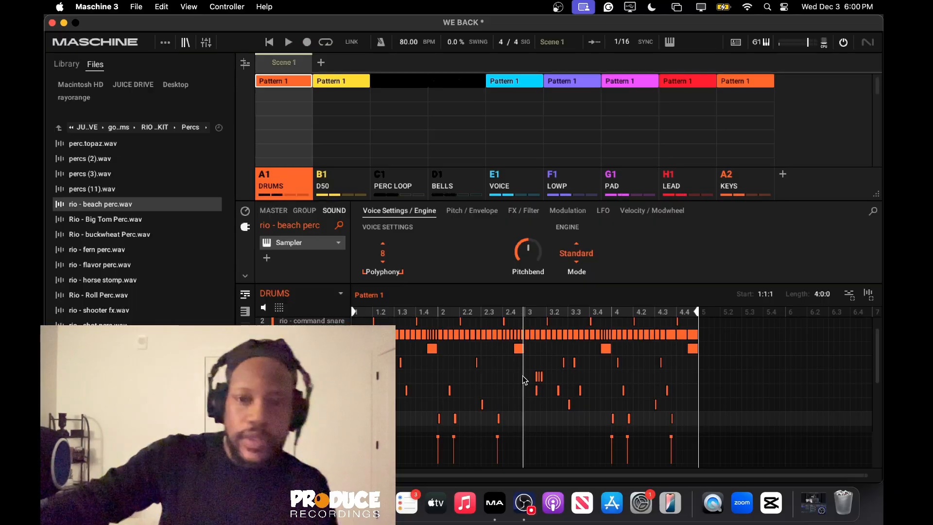
Add a new group B2 and load !!!Clipped Zay 808.wav from the drum kit's 808s folder into its first sound.
click(783, 175)
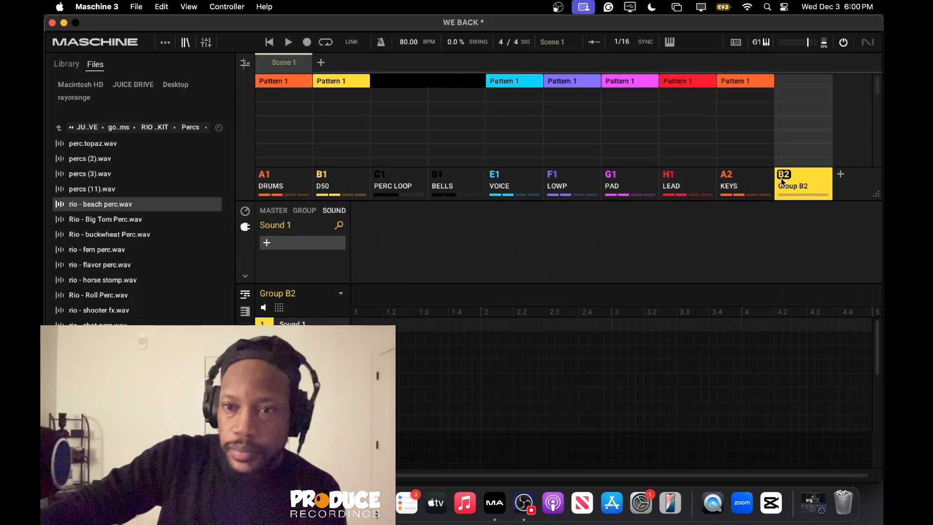
click(58, 128)
click(77, 147)
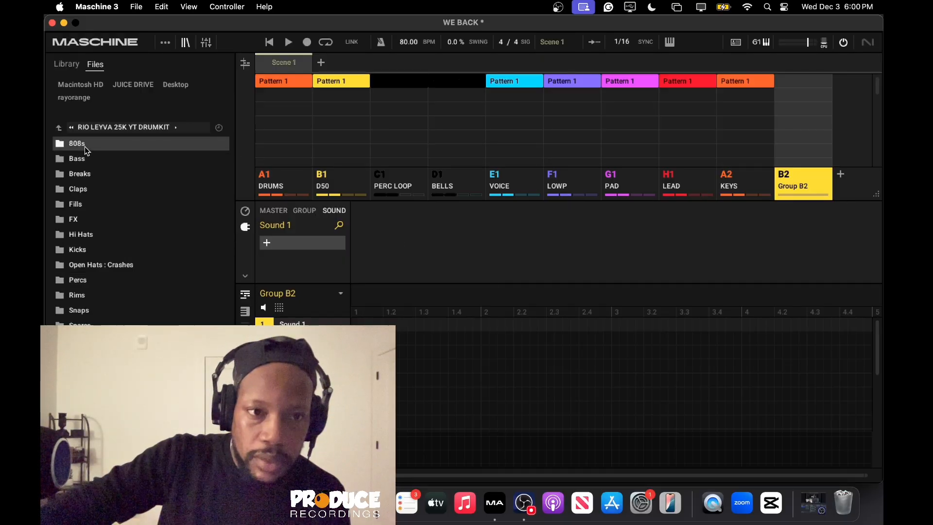
double_click(84, 147)
click(86, 147)
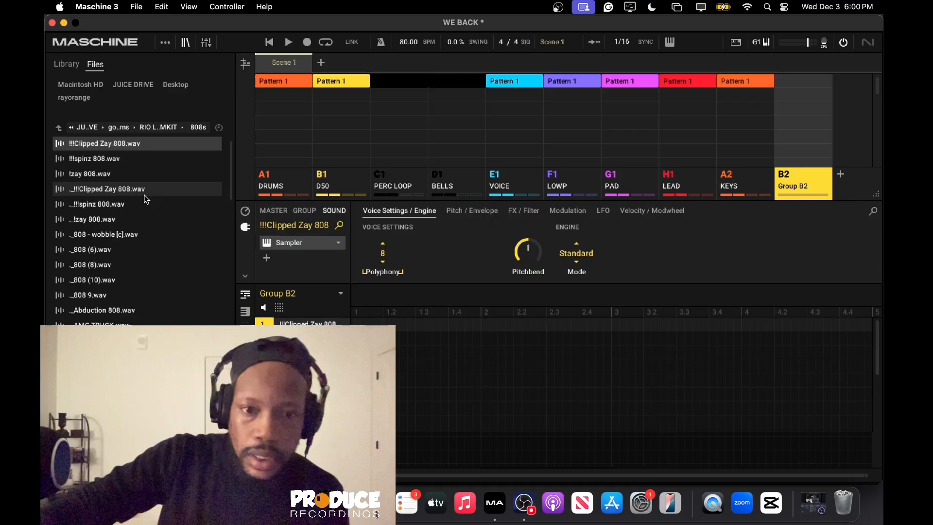
Set the 808 Sampler's envelope type to ADSR and raise its Release.
click(462, 210)
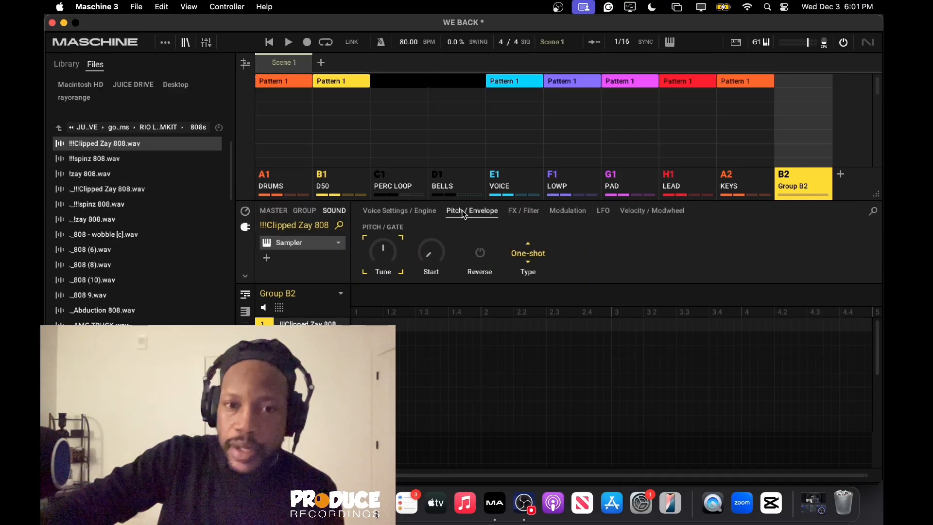
click(524, 251)
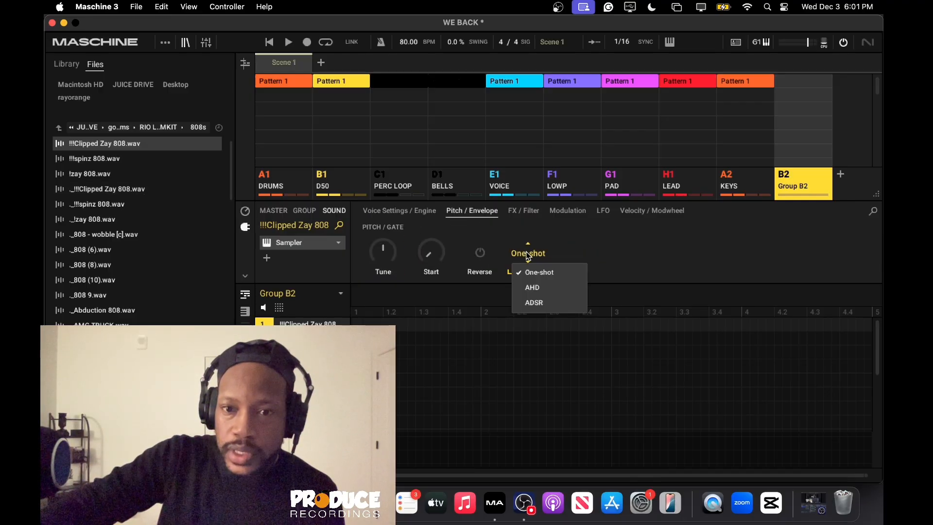
click(535, 303)
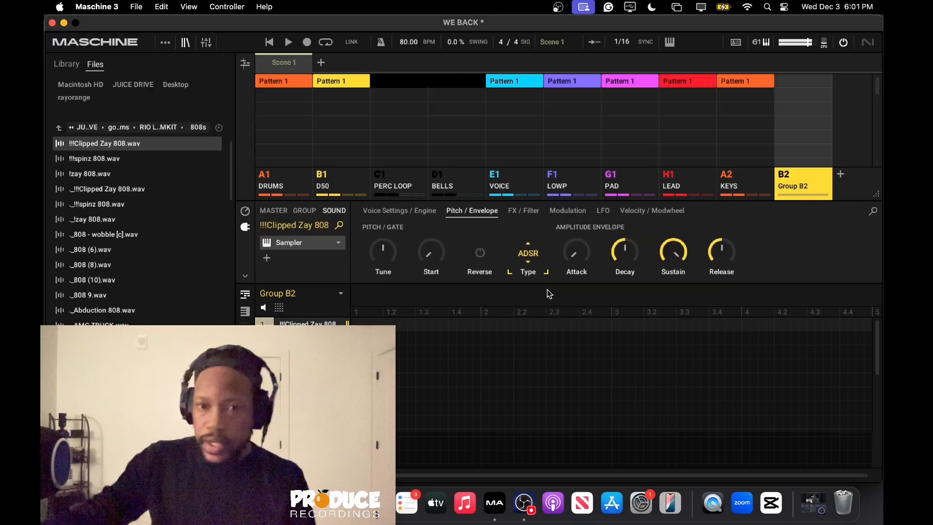
mouse_move(723, 257)
mouse_down()
mouse_move(725, 239)
mouse_move(725, 252)
mouse_up()
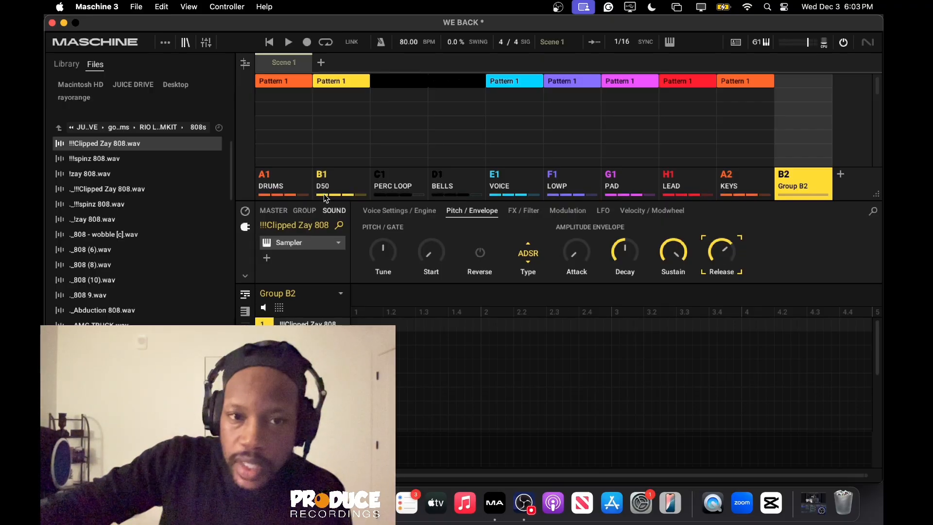
Select the DRUMS group and go back up to the "go to drums" folder to browse its sample packs.
click(280, 189)
scroll(406, 341, up, 1)
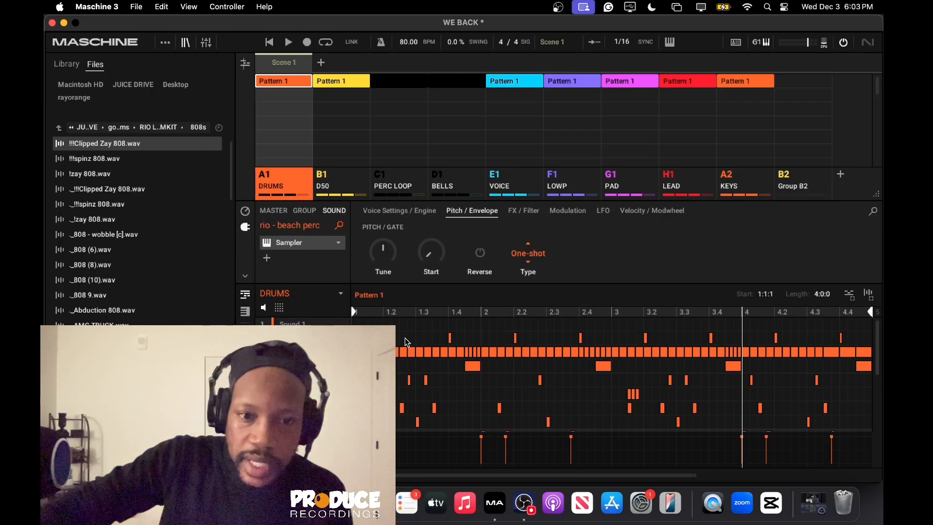
click(58, 127)
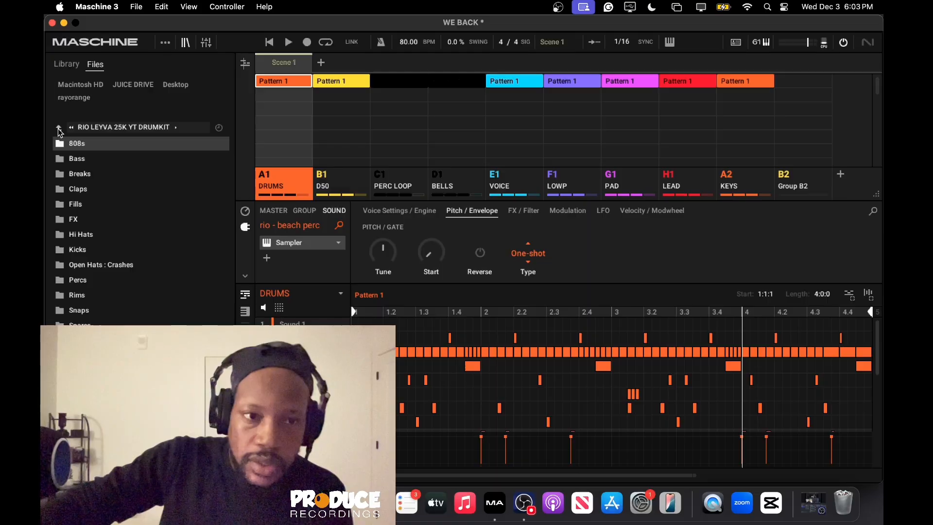
click(57, 128)
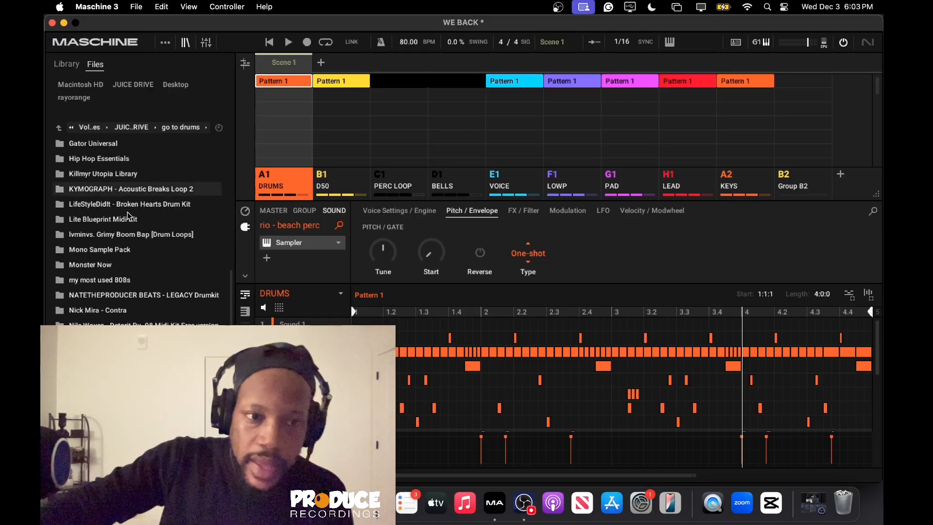
scroll(182, 283, down, 4)
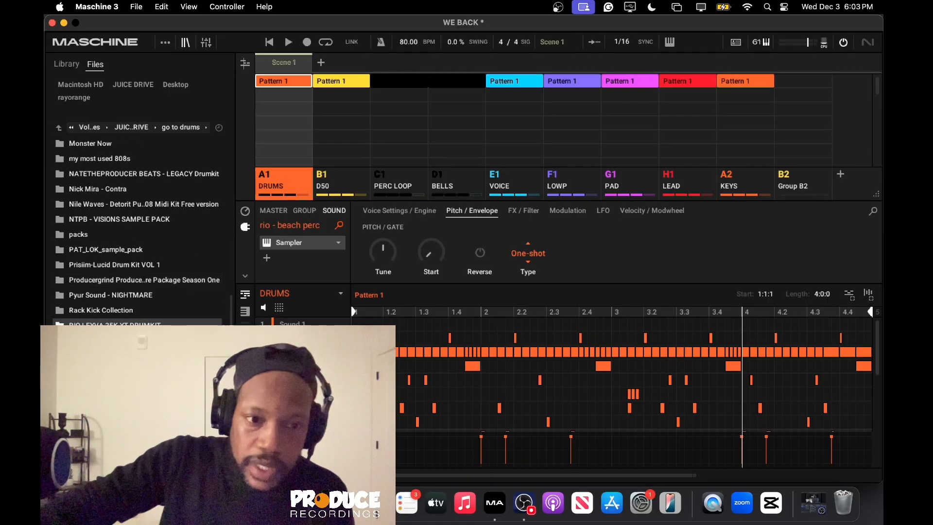
scroll(138, 234, down, 3)
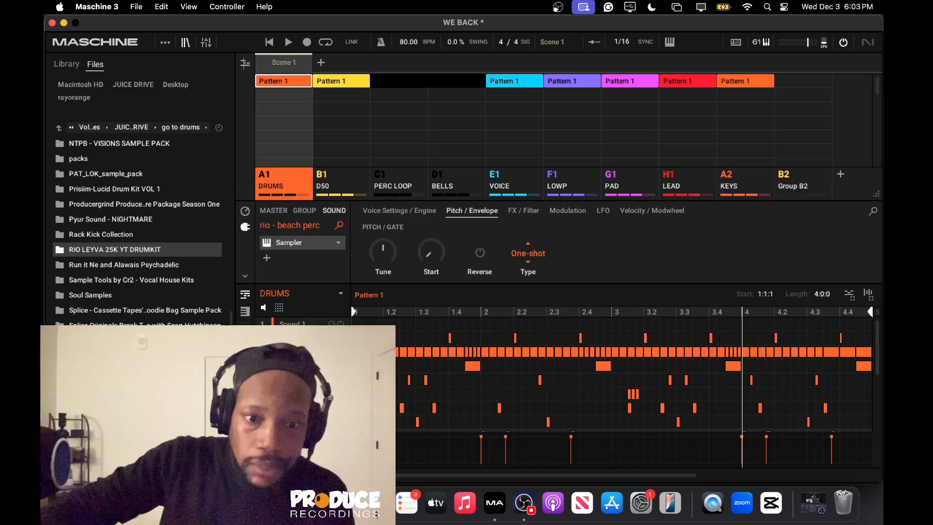
Load NTPB - Kick (Royal).wav from the NATETHEPRODUCER BEATS - LEGACY Drumkit's Kicks folder into the first DRUMS sound.
click(293, 326)
scroll(138, 233, down, 6)
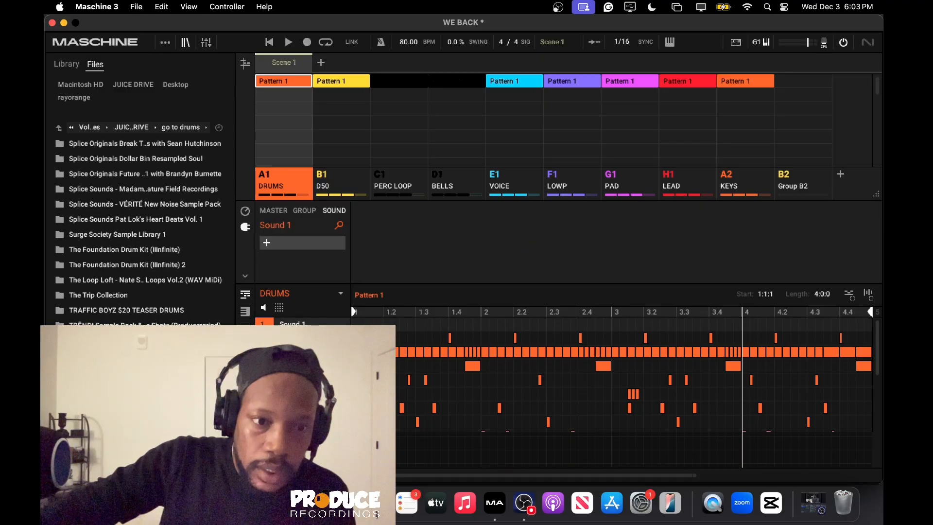
scroll(139, 233, up, 4)
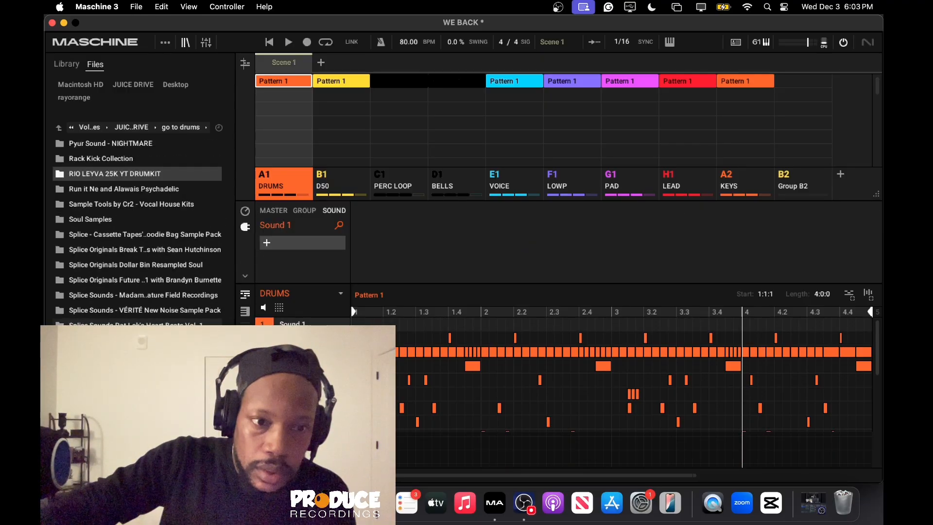
scroll(126, 172, up, 6)
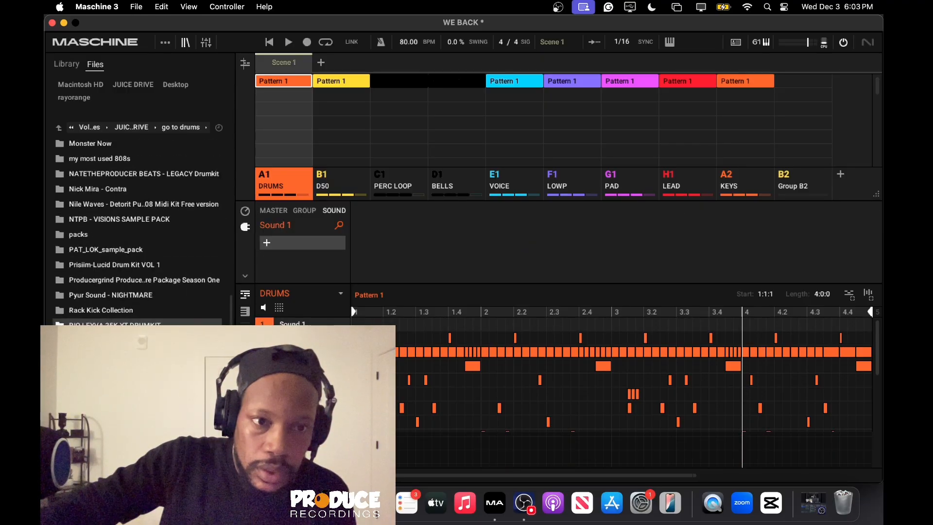
double_click(125, 173)
double_click(115, 182)
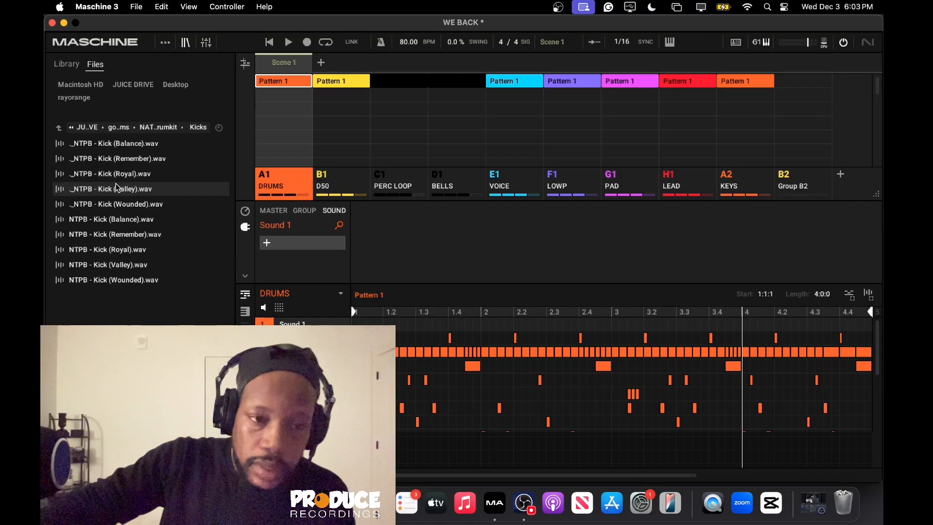
double_click(149, 250)
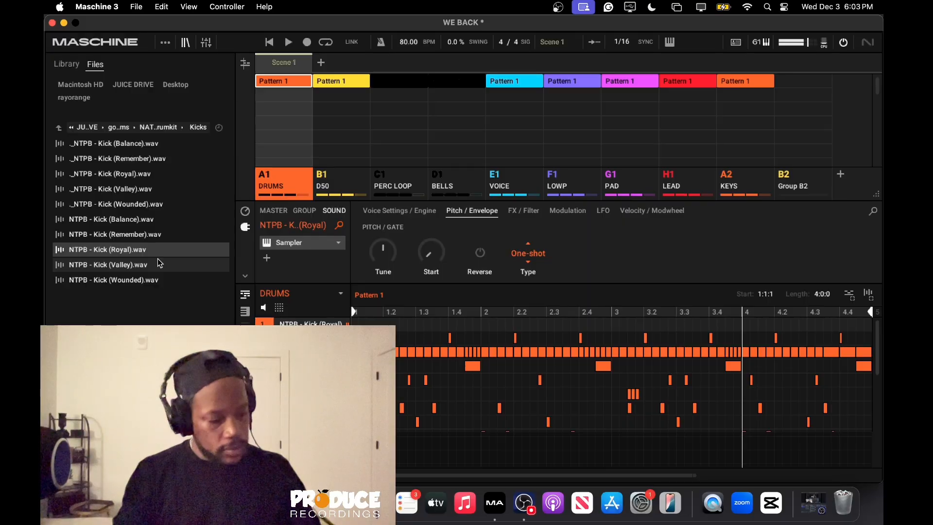
Record a kick pattern across the four bars of the DRUMS pattern, undoing the first take and recording it again.
key(r)
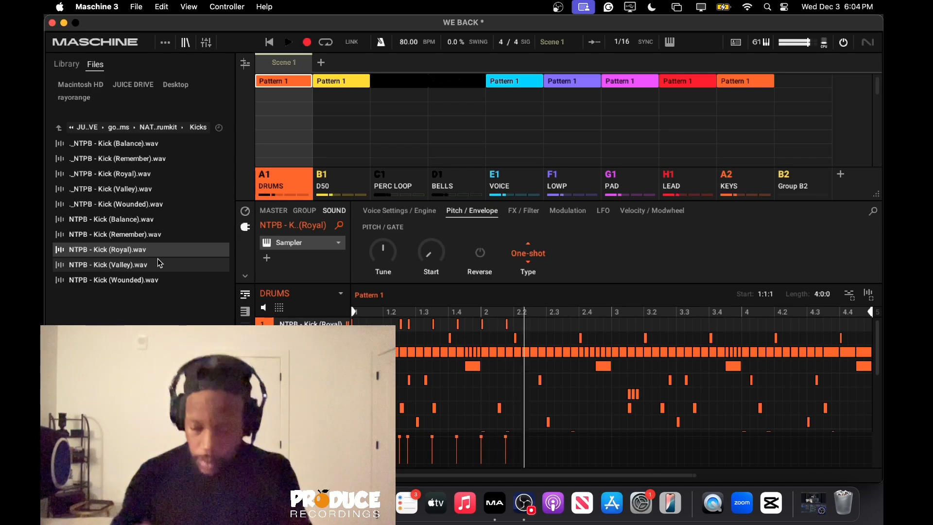
key(space)
key(super+z)
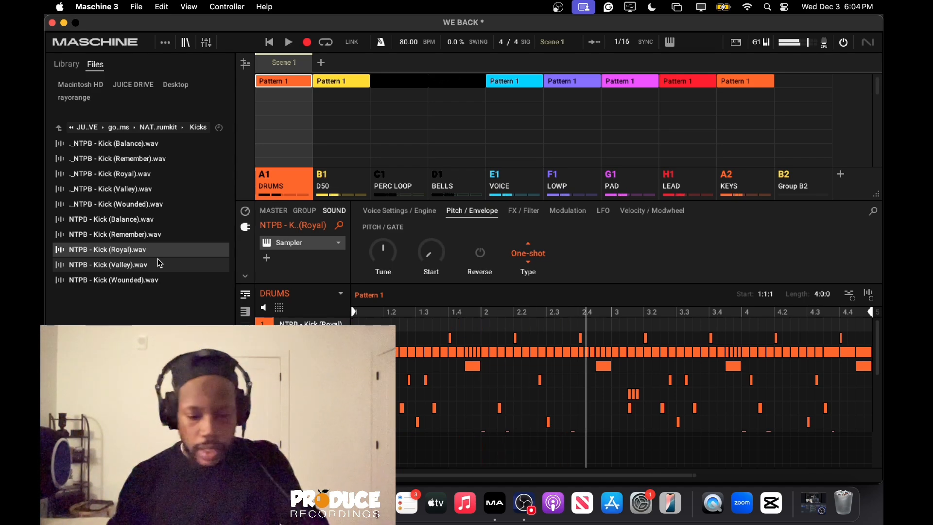
key(space)
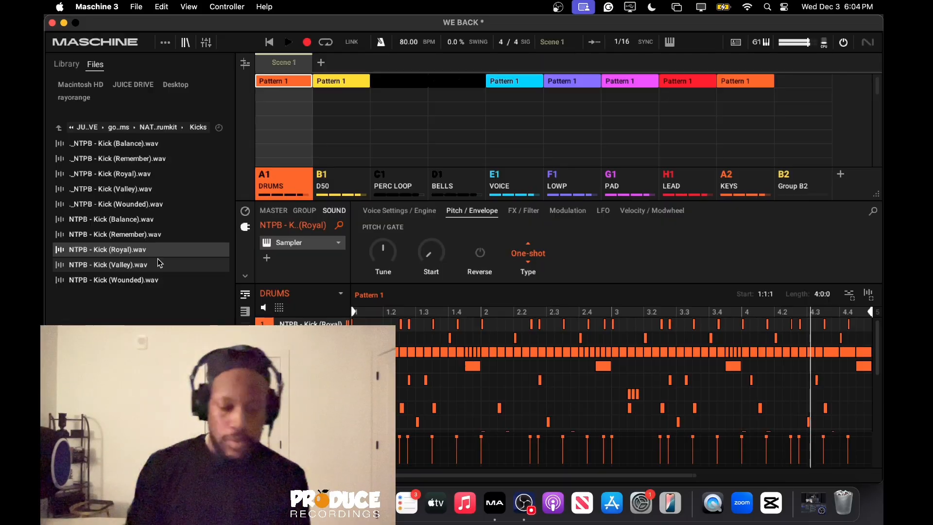
key(space)
Record a four-bar pattern for group B2 with the !!!Clipped Zay 808 sound and select all its notes.
click(803, 189)
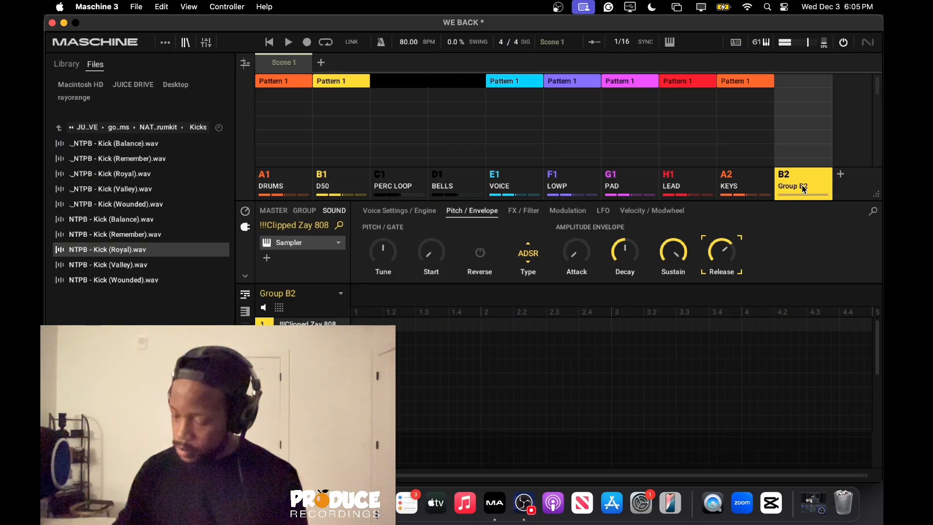
key(r)
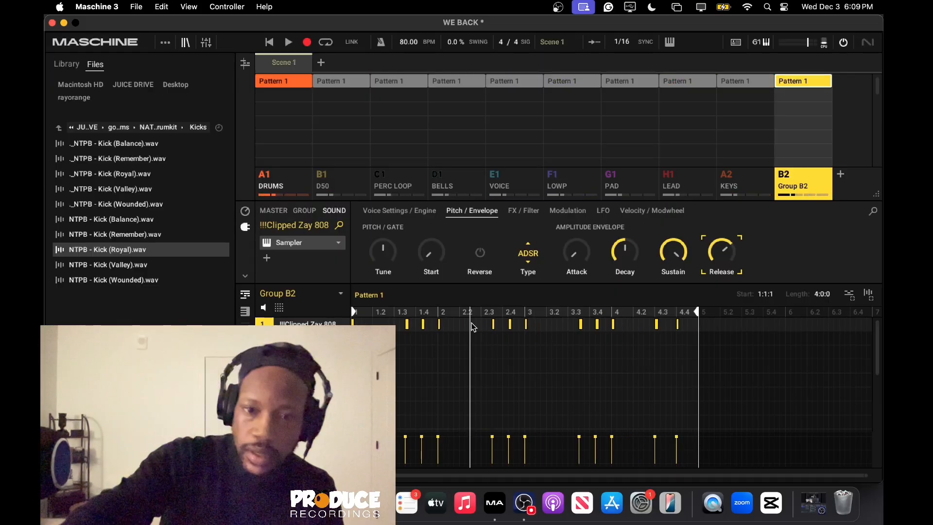
key(super+a)
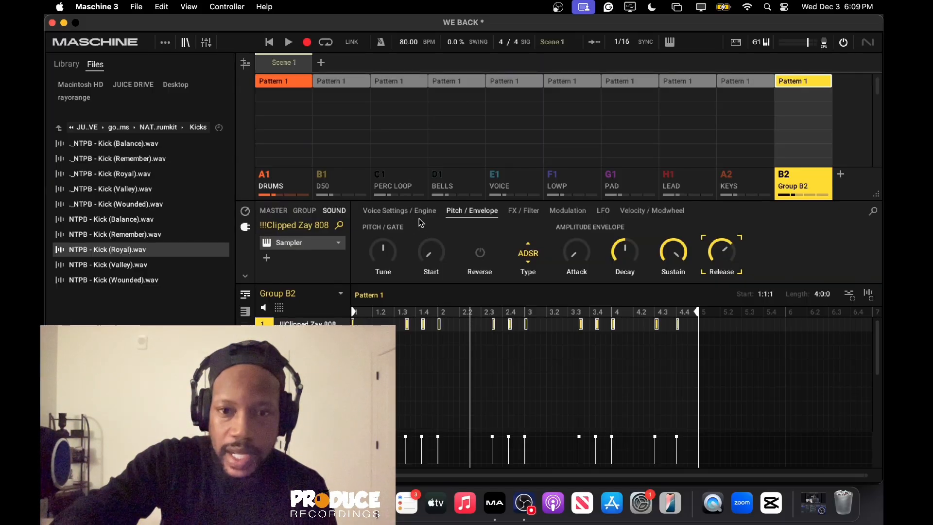
Add the internal Compressor effect to Group B2 at group level.
click(307, 209)
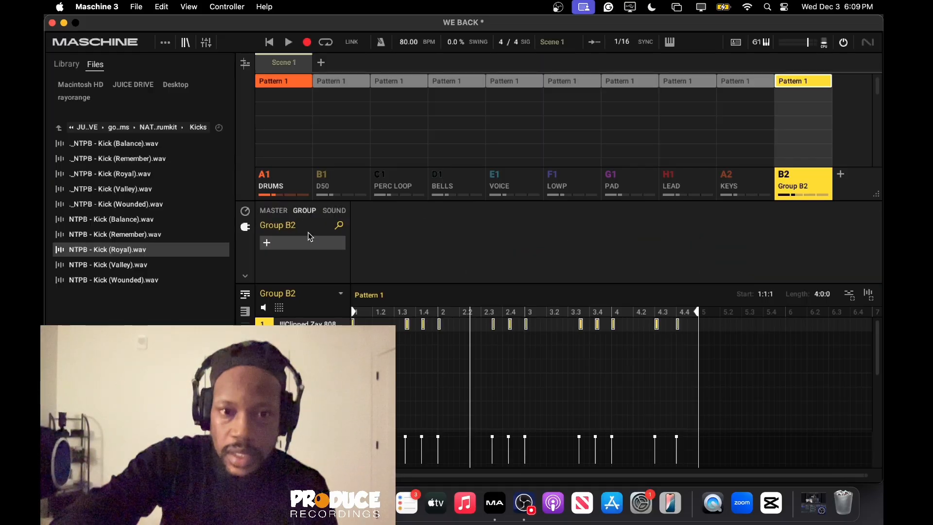
click(267, 242)
mouse_move(305, 273)
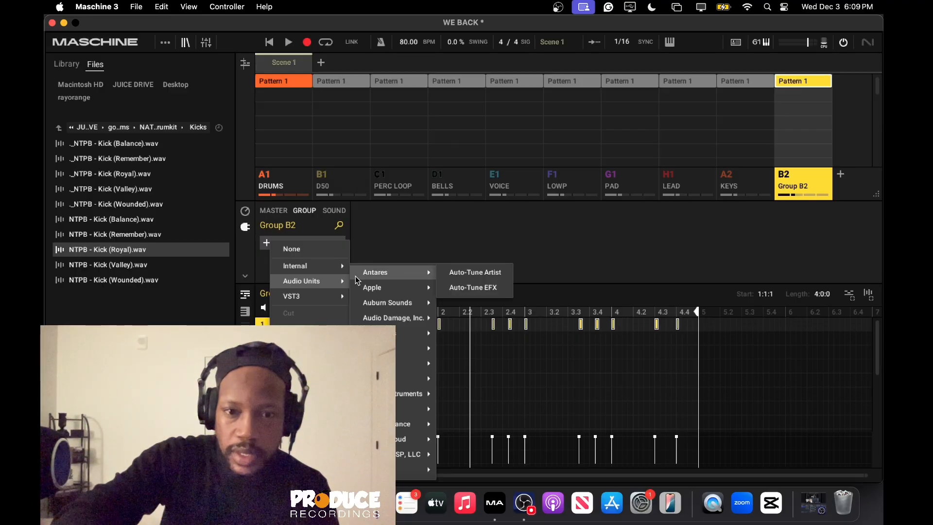
mouse_move(389, 363)
mouse_move(402, 407)
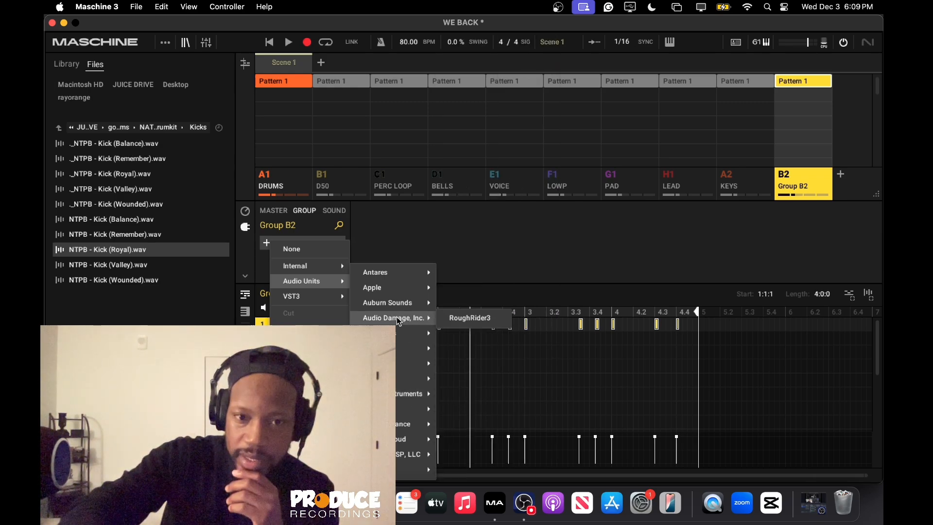
mouse_move(340, 269)
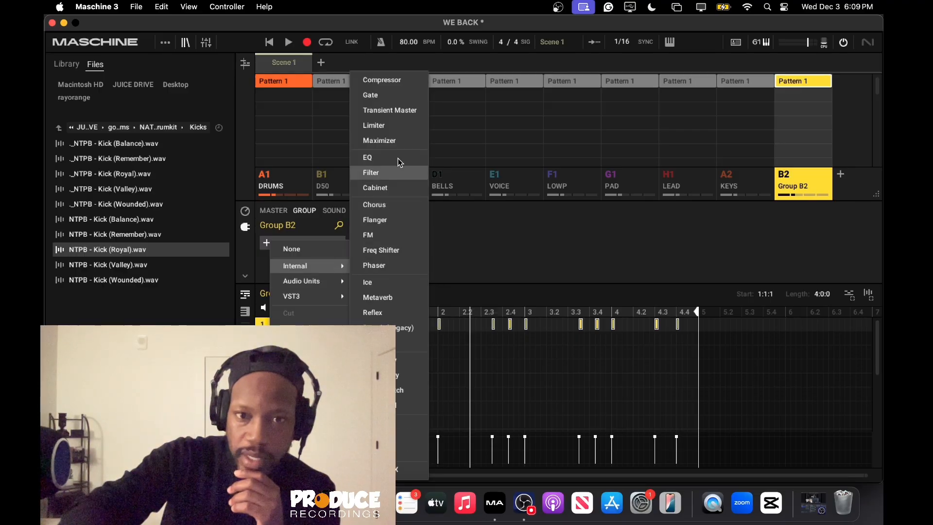
click(406, 85)
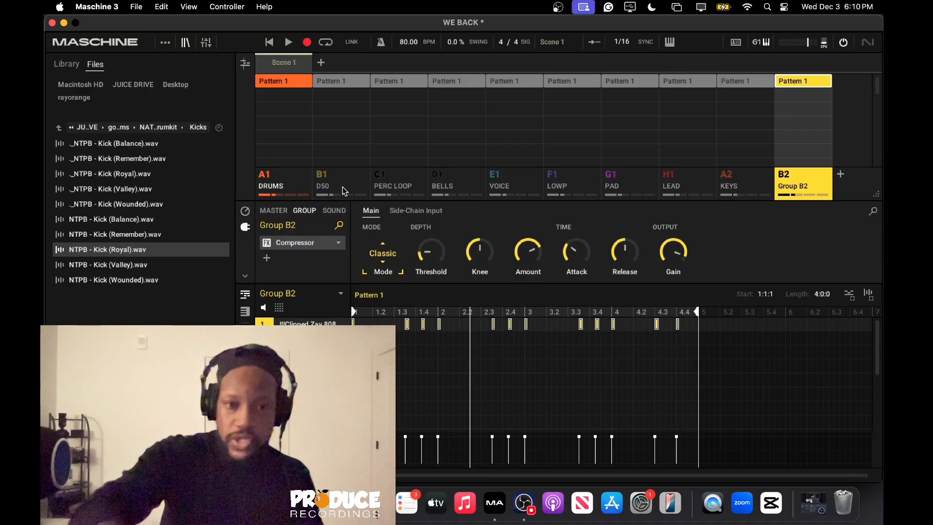
Set the Group B2 compressor's side-chain source to A1:S1 - DRUMS: NTPB - Kick (Royal).
click(335, 210)
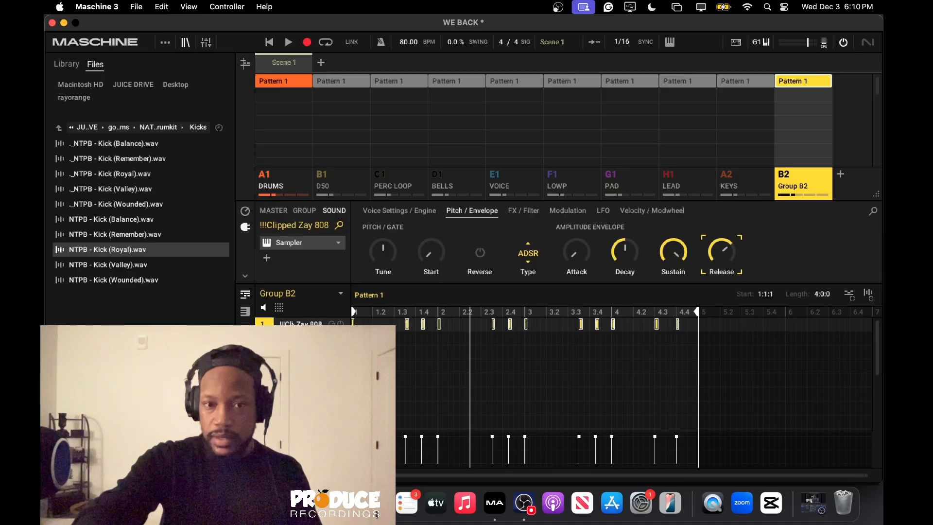
click(305, 211)
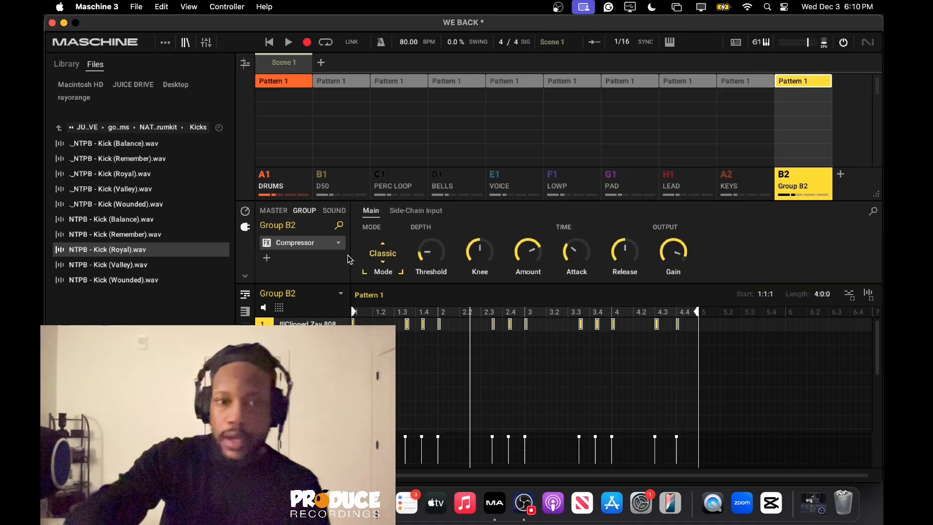
click(427, 211)
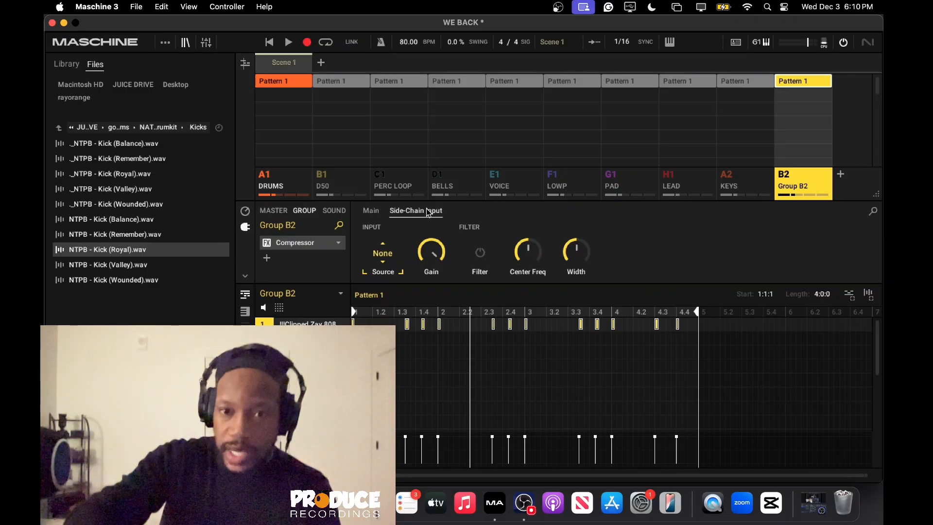
click(384, 255)
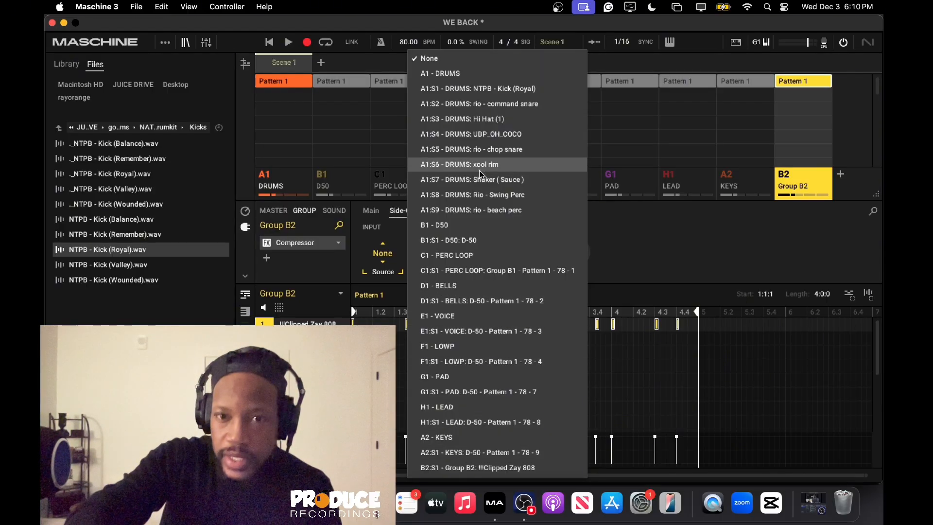
click(486, 87)
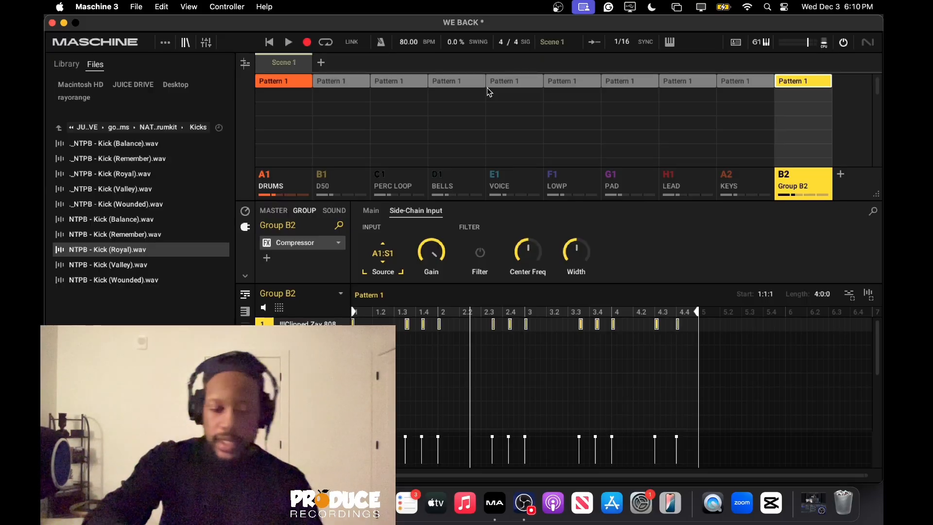
Lower the compressor's side-chain input gain to about 0.41 during playback and save the project.
mouse_move(442, 254)
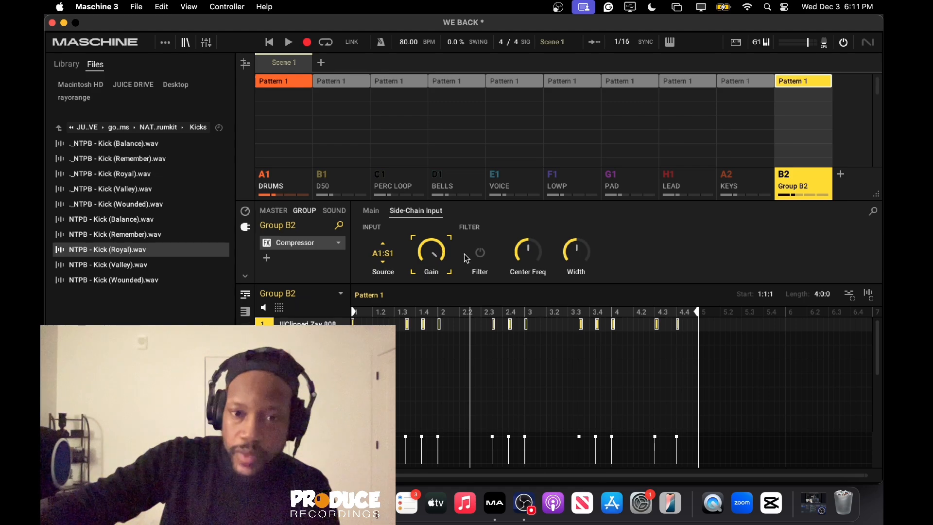
key(space)
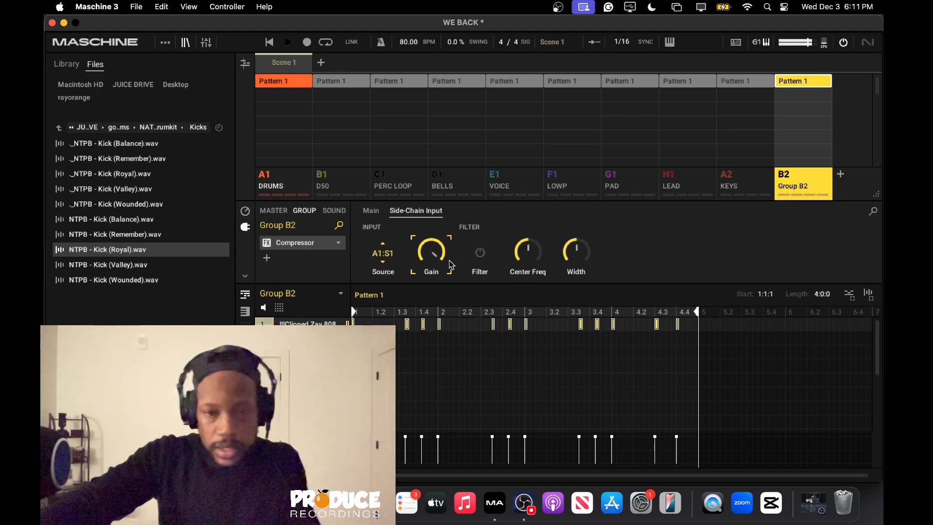
drag(449, 261, 445, 311)
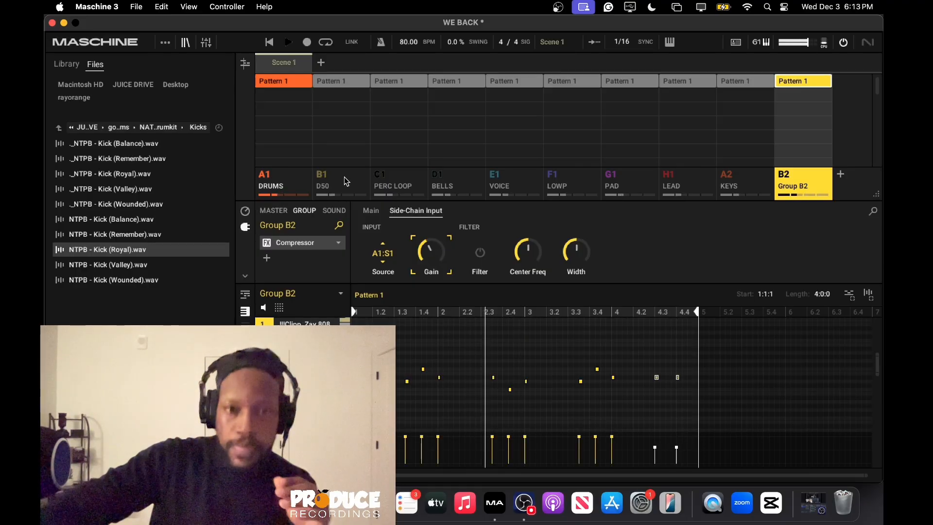
key(super+s)
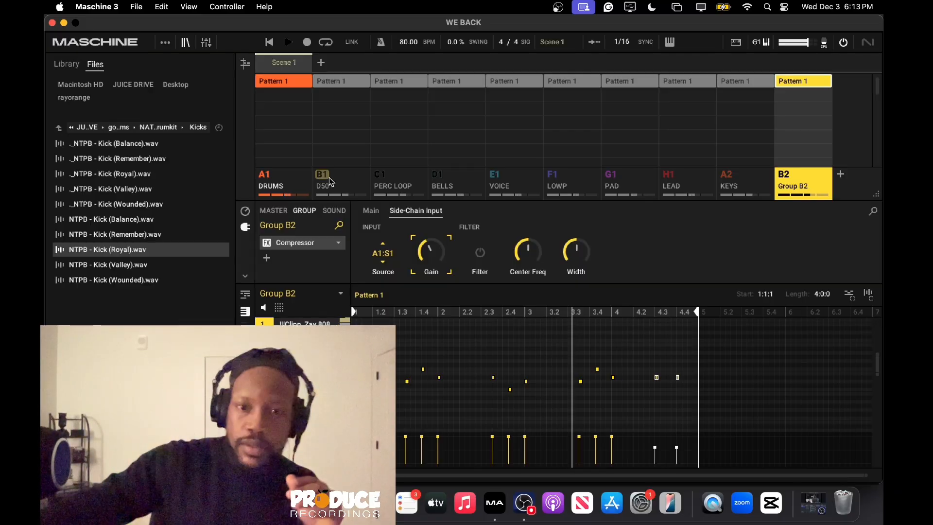
mouse_move(430, 251)
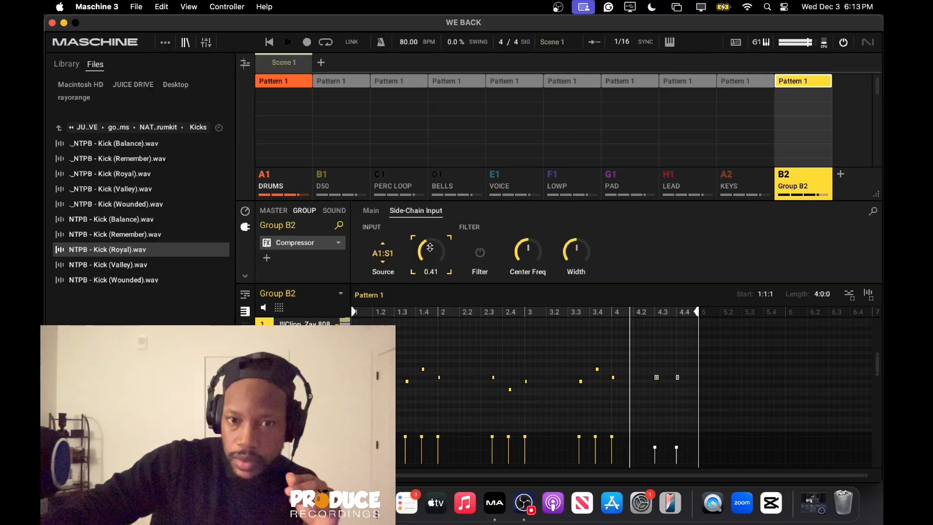
drag(429, 251, 429, 251)
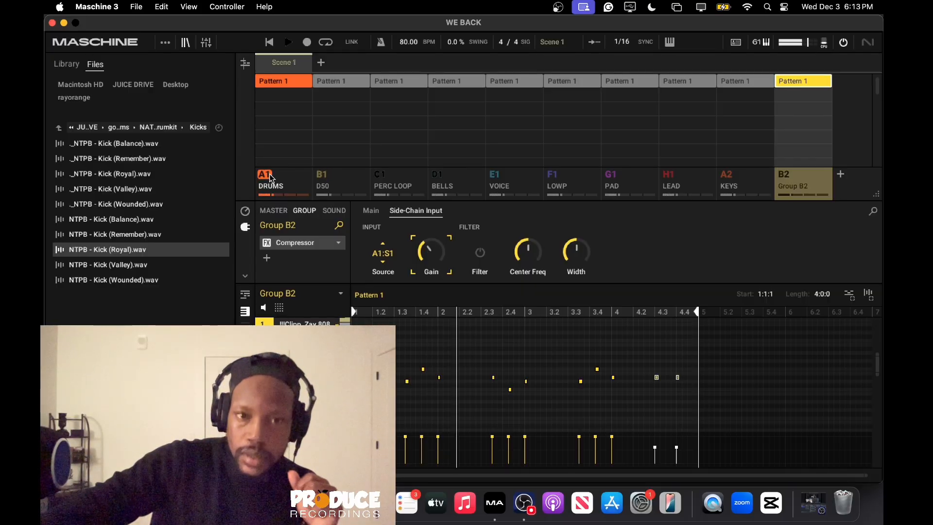
Unmute all the groups to play the full beat, and review the DRUMS group and Group B2.
right_click(326, 176)
right_click(325, 176)
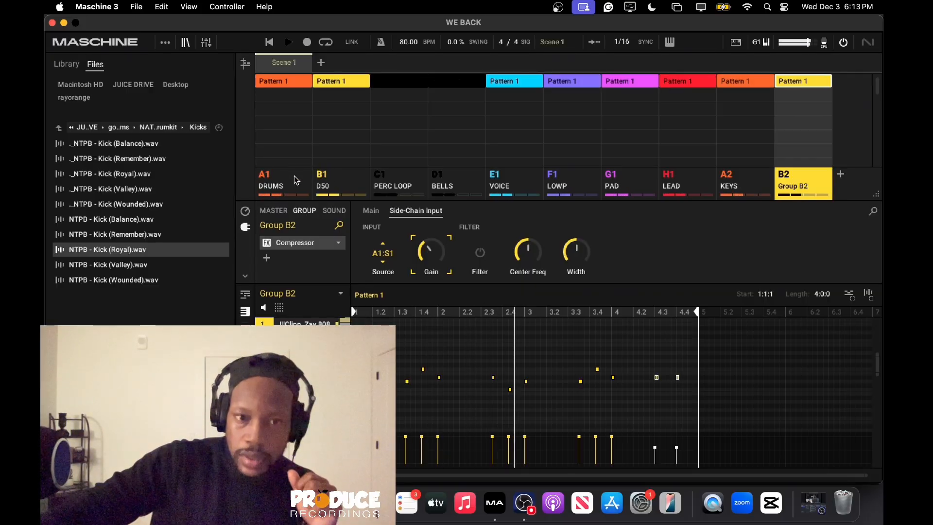
click(270, 179)
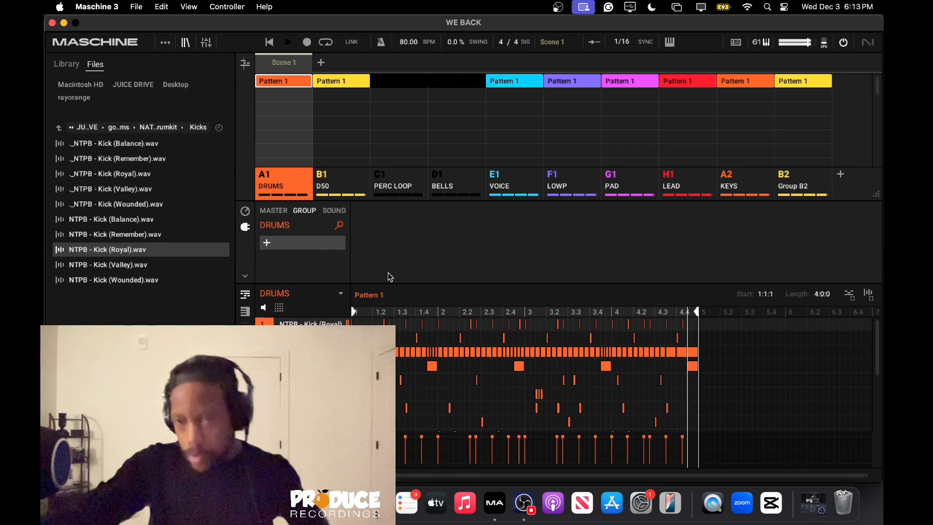
click(803, 181)
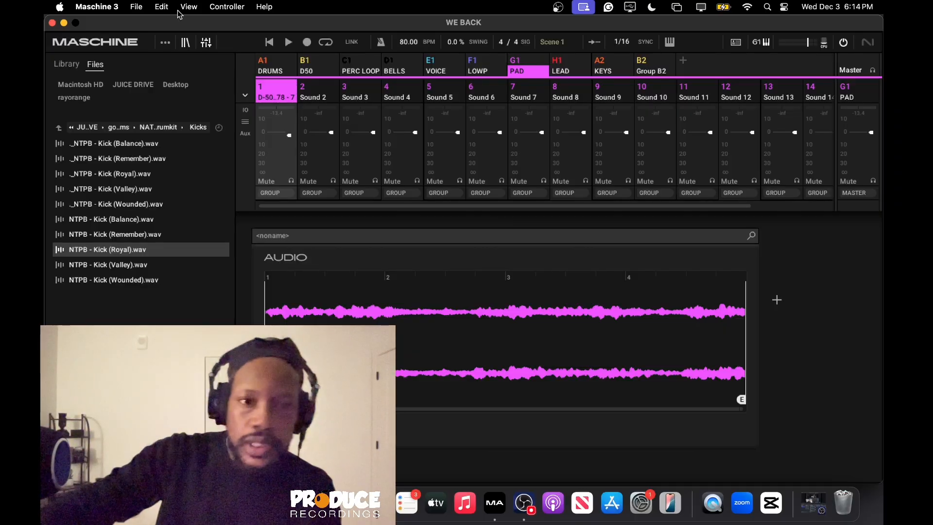
Switch from the mixer to the arrangement view and mute the D50 group (B1) after briefly soloing it.
click(206, 43)
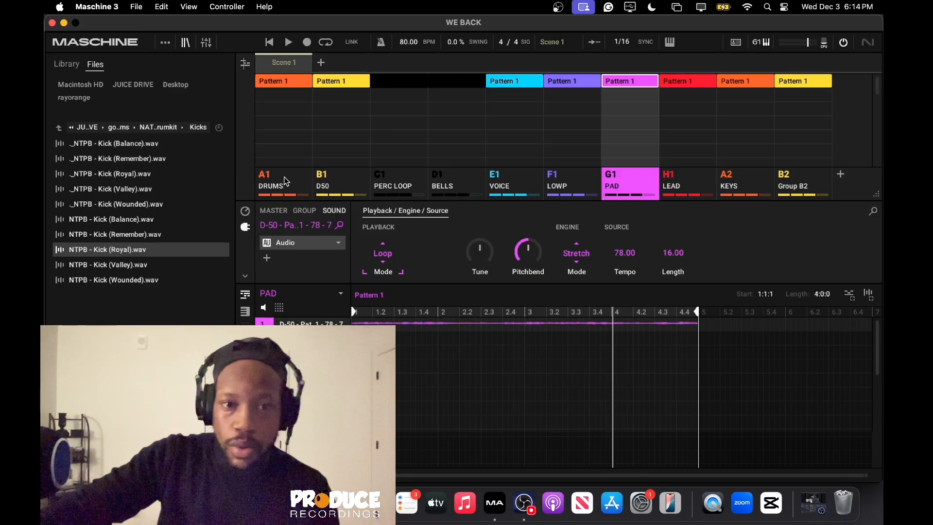
click(321, 176)
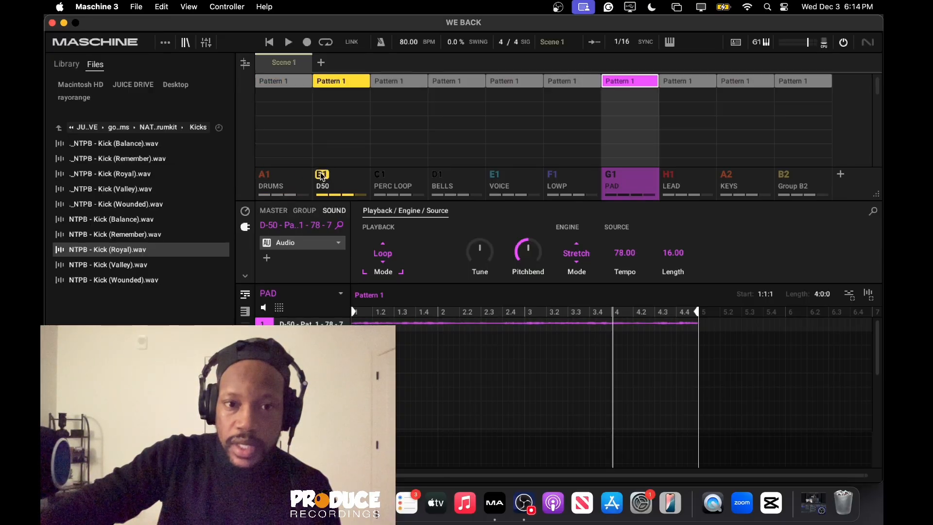
click(320, 175)
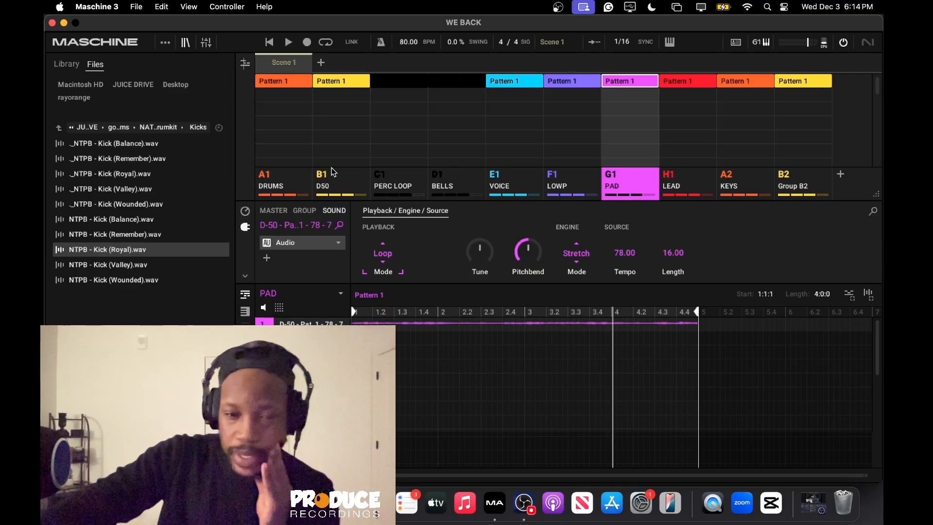
click(335, 177)
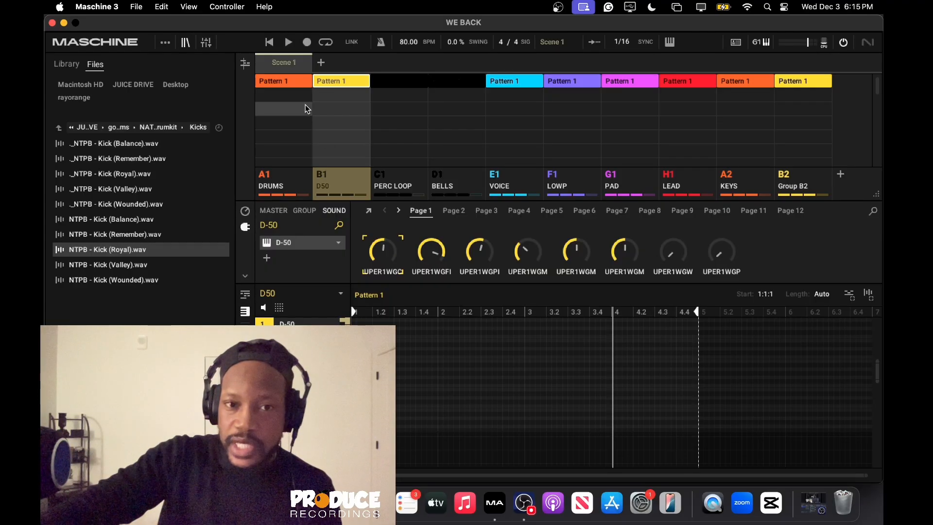
right_click(381, 85)
click(380, 85)
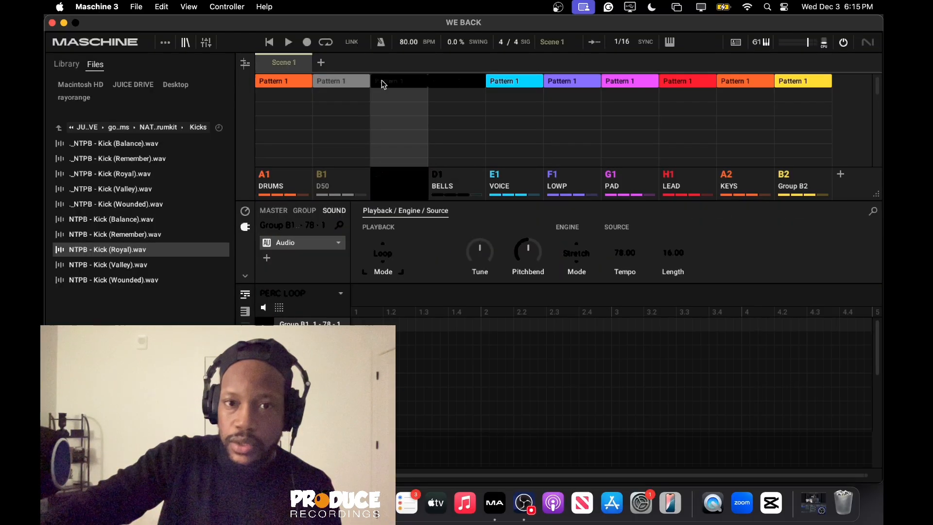
right_click(382, 85)
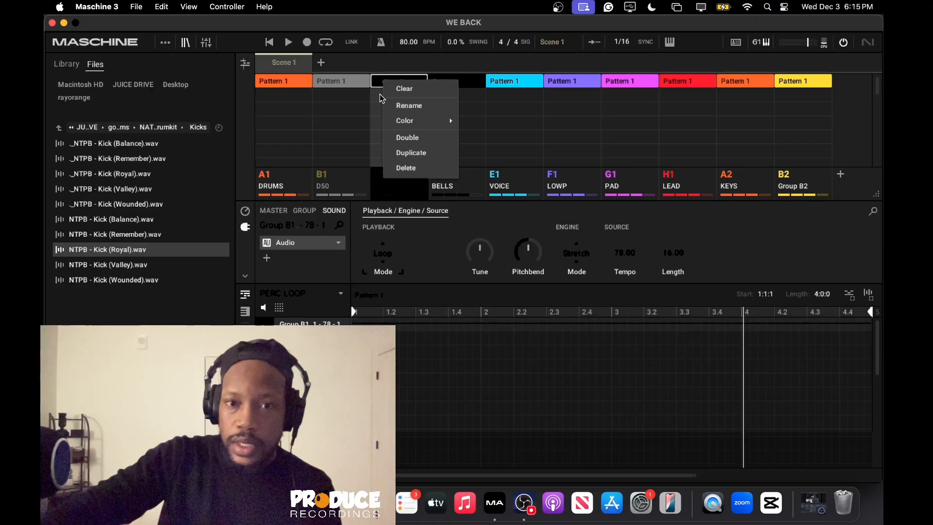
click(372, 84)
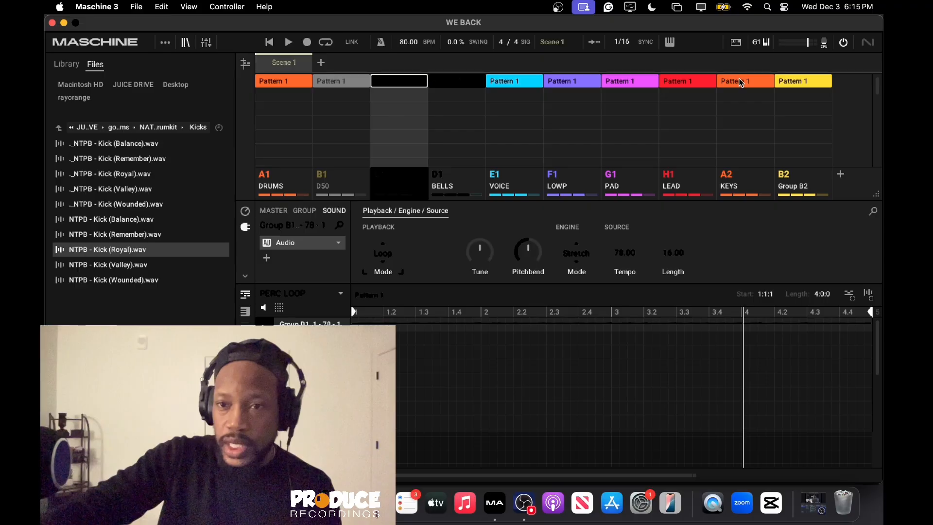
Remove Pattern 1 of the LEAD, PAD, LOWP, BELLS and DRUMS groups from Scene 1.
click(682, 83)
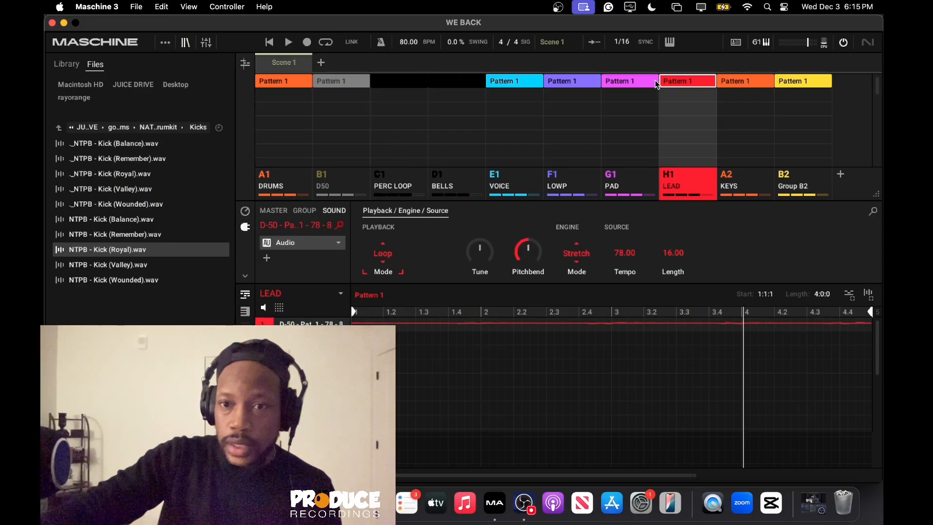
click(613, 83)
click(559, 83)
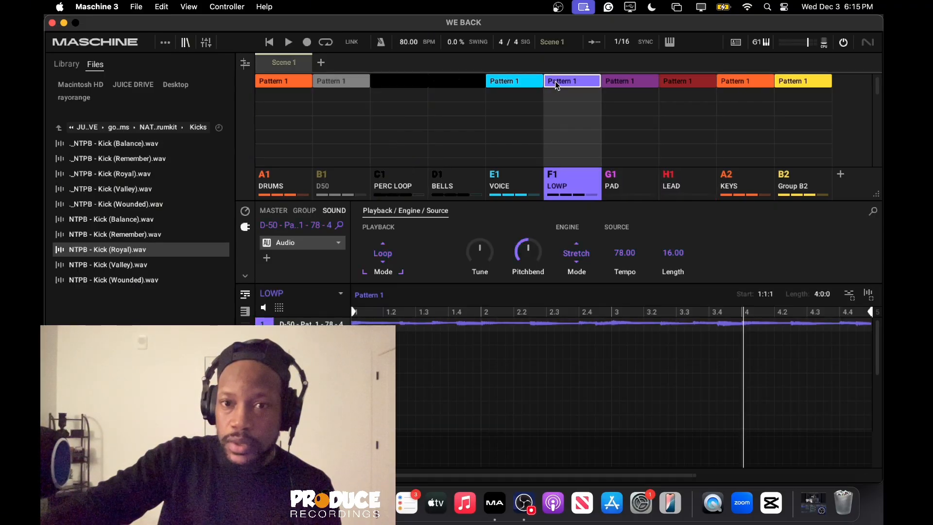
click(456, 83)
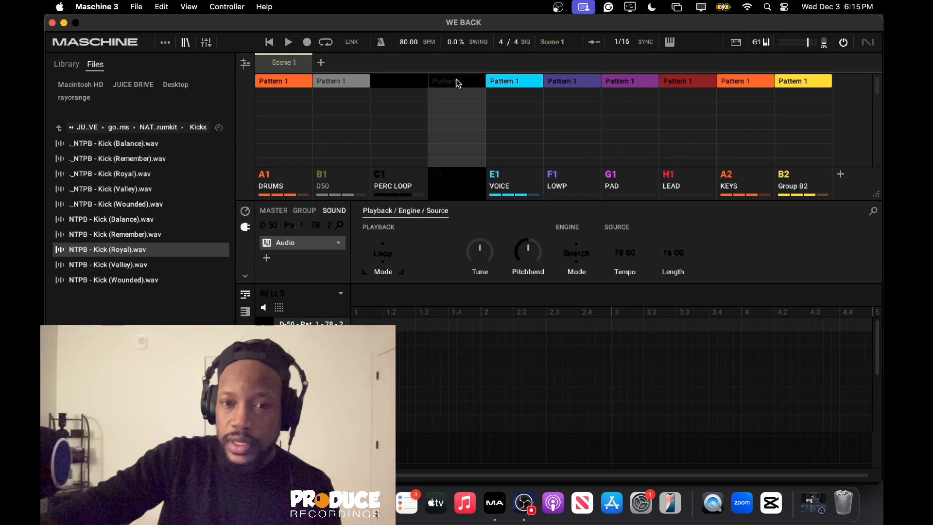
click(282, 84)
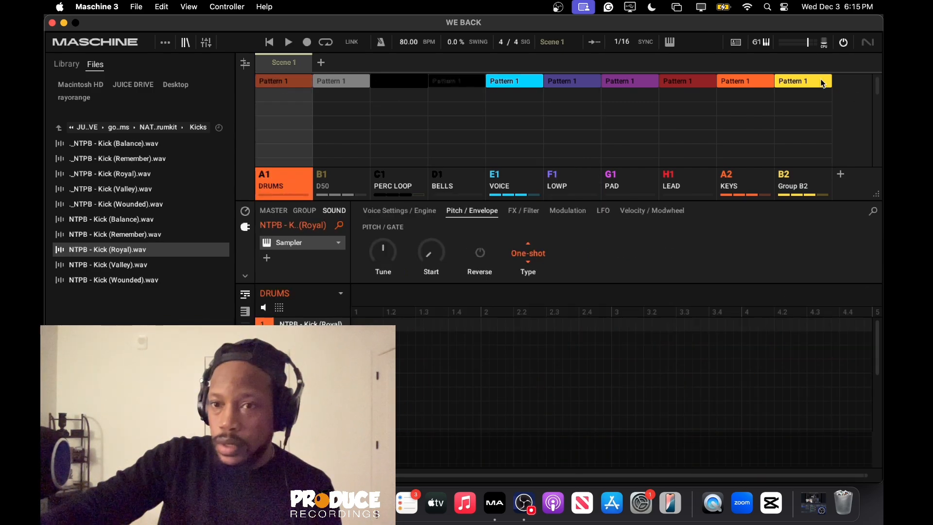
Rename Group B2 as 808 and release its solo.
right_click(786, 177)
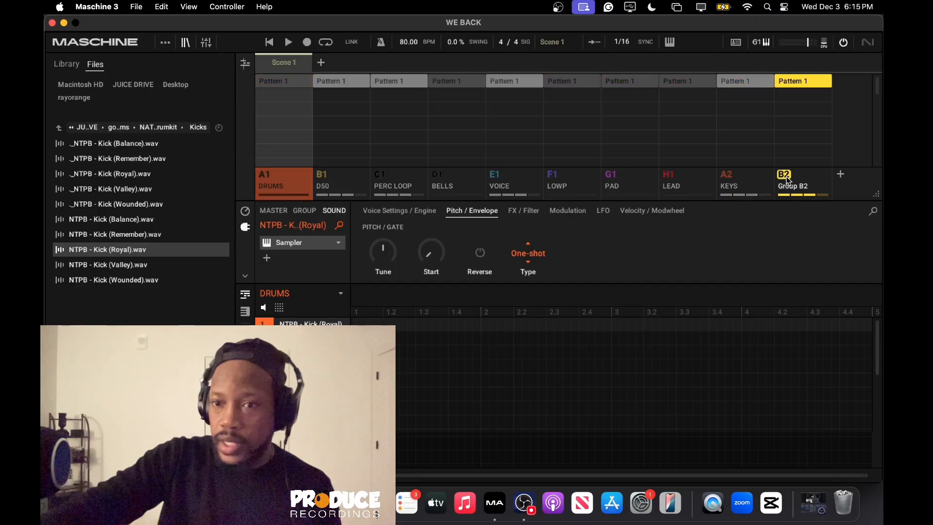
click(814, 363)
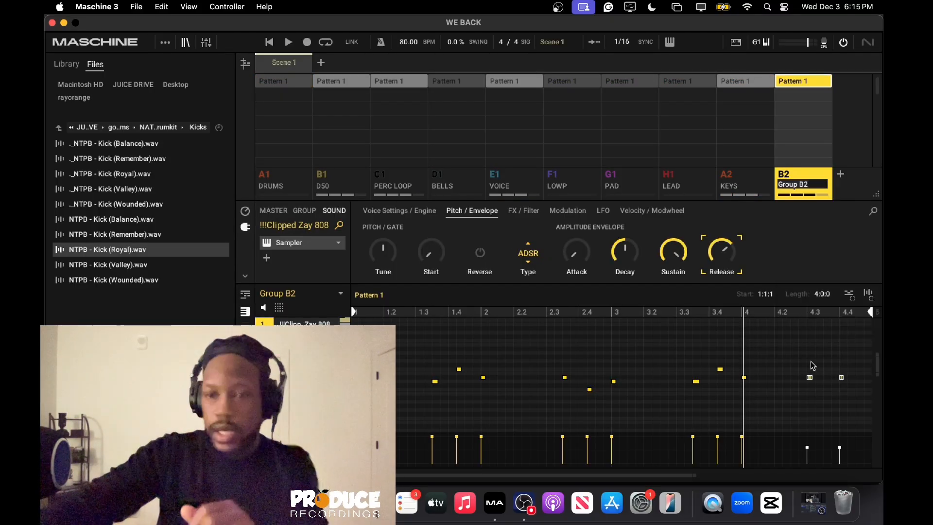
text(808)
key(Return)
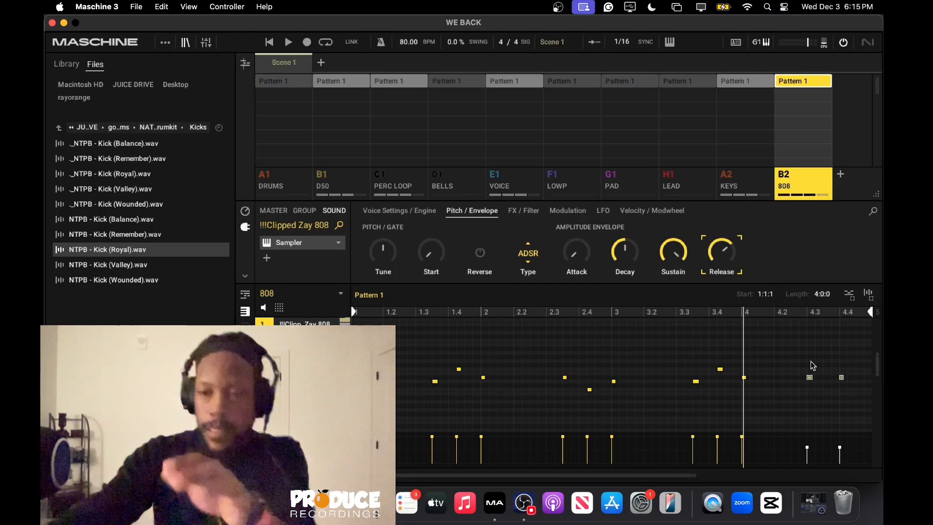
right_click(780, 176)
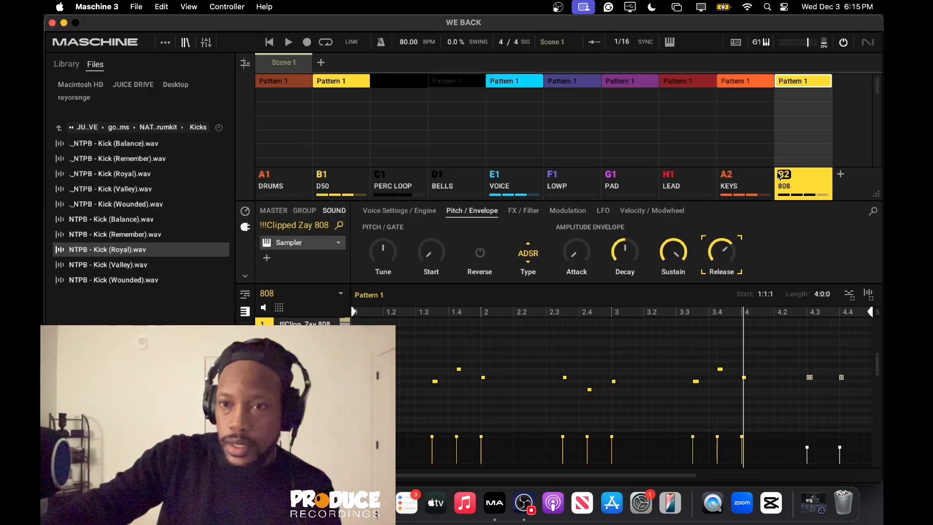
Remove Pattern 1 of the 808 and D50 groups from Scene 1, auditioning the scene in between.
click(789, 79)
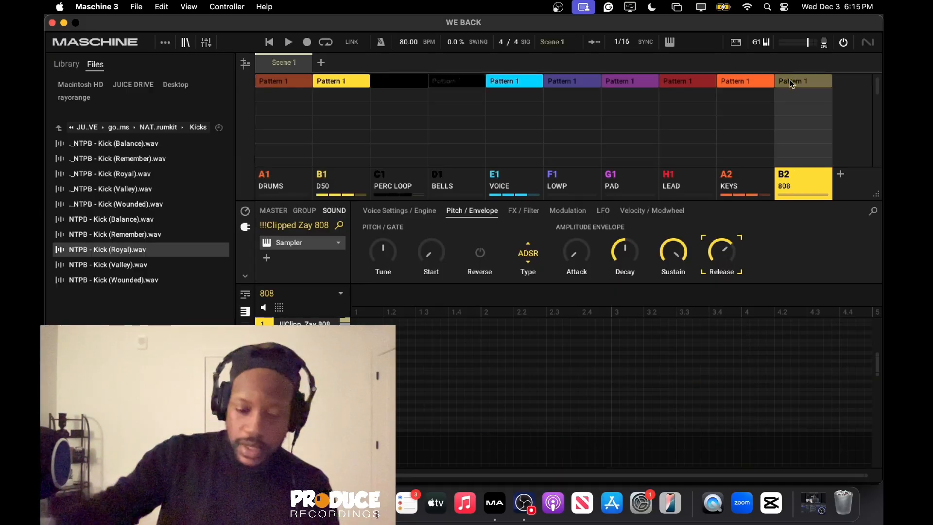
key(space)
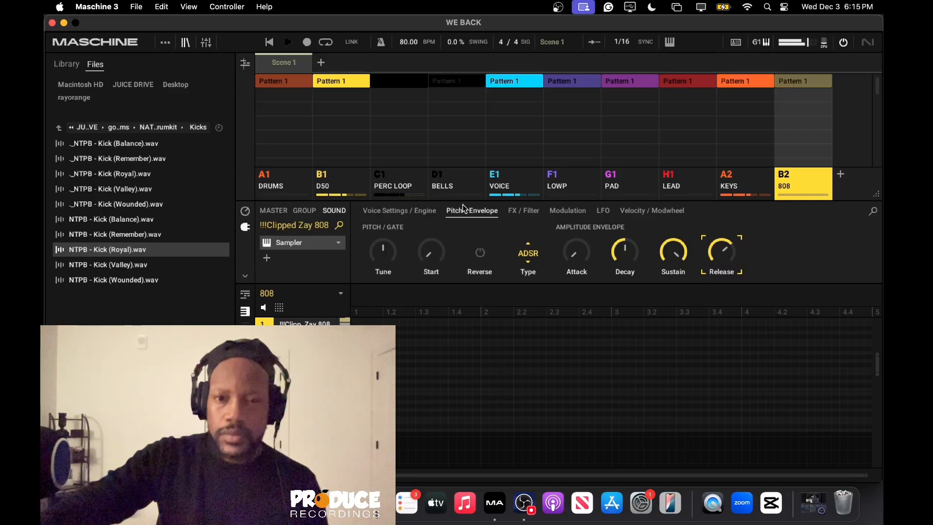
click(407, 186)
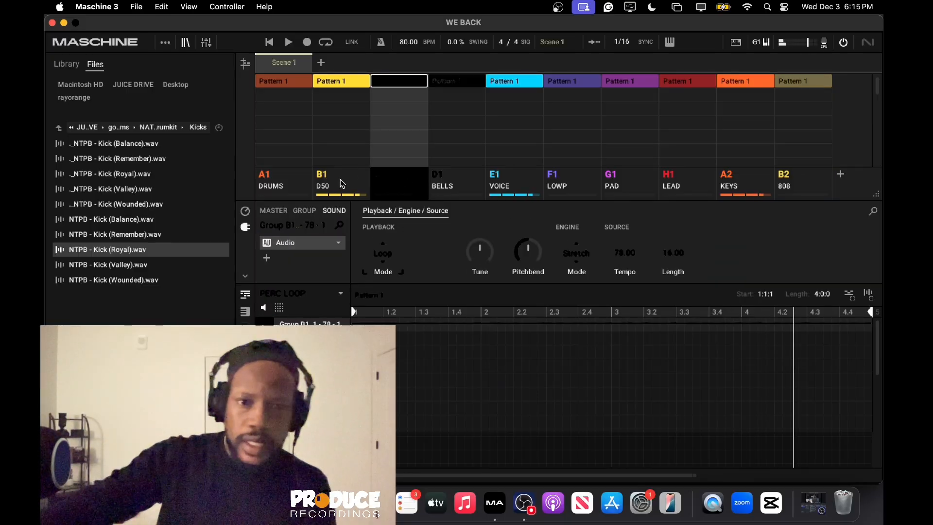
click(325, 80)
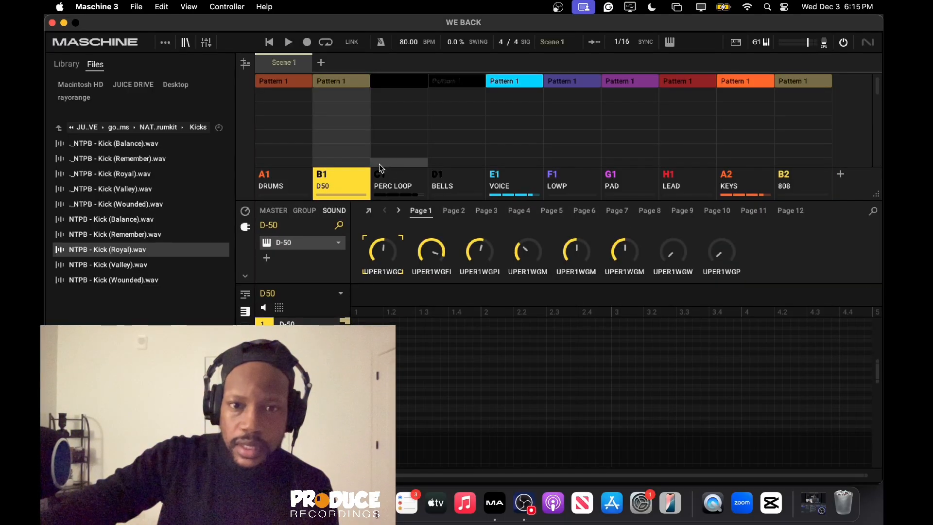
Add the internal Metaverb effect to the PERC LOOP group at group level.
click(402, 179)
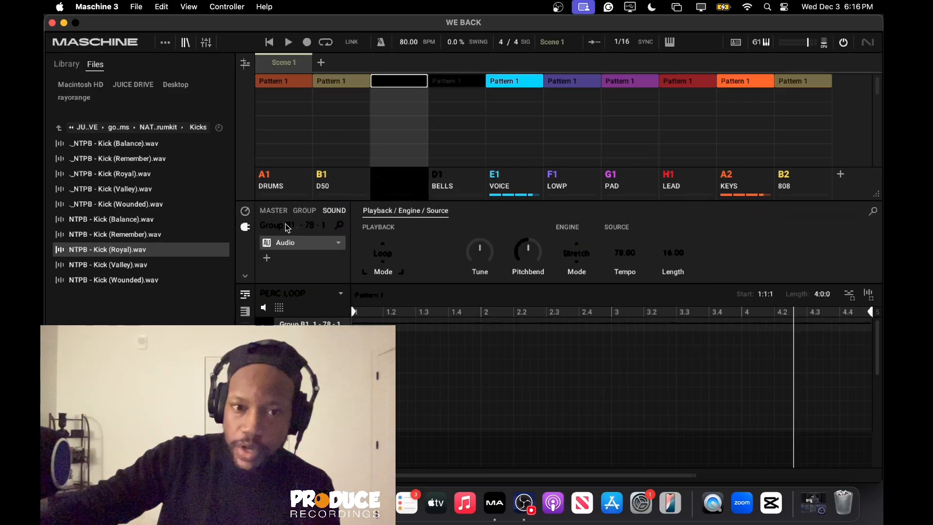
click(308, 211)
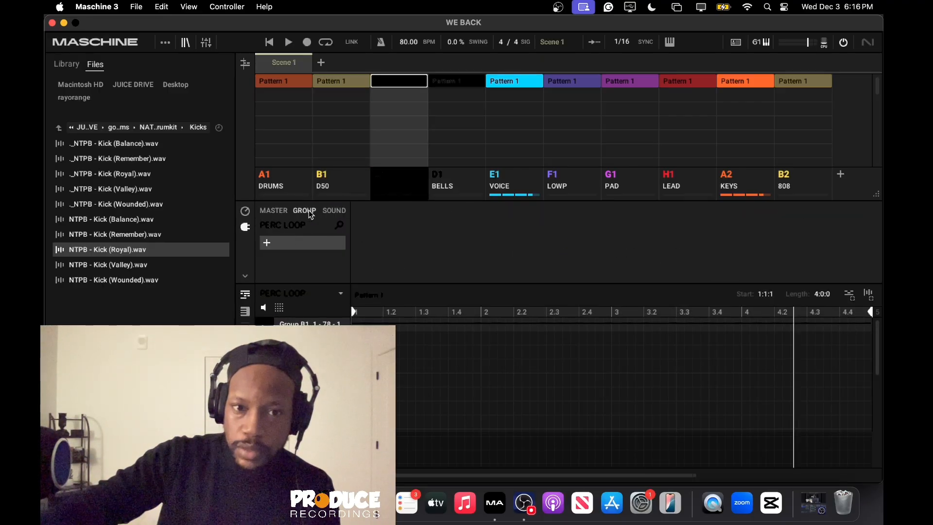
click(266, 242)
mouse_move(324, 281)
mouse_move(339, 266)
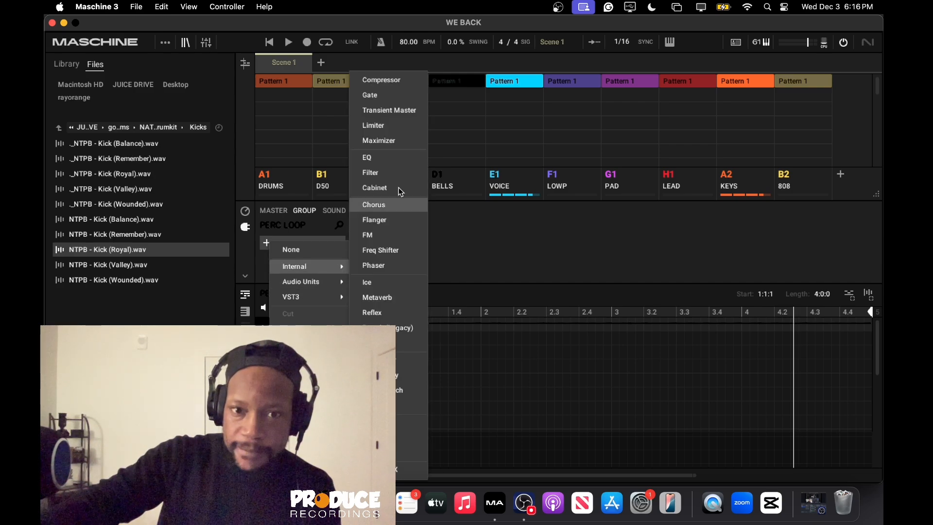
click(390, 299)
key(Return)
Play the scene and adjust the room size of the PERC LOOP group's Metaverb.
key(space)
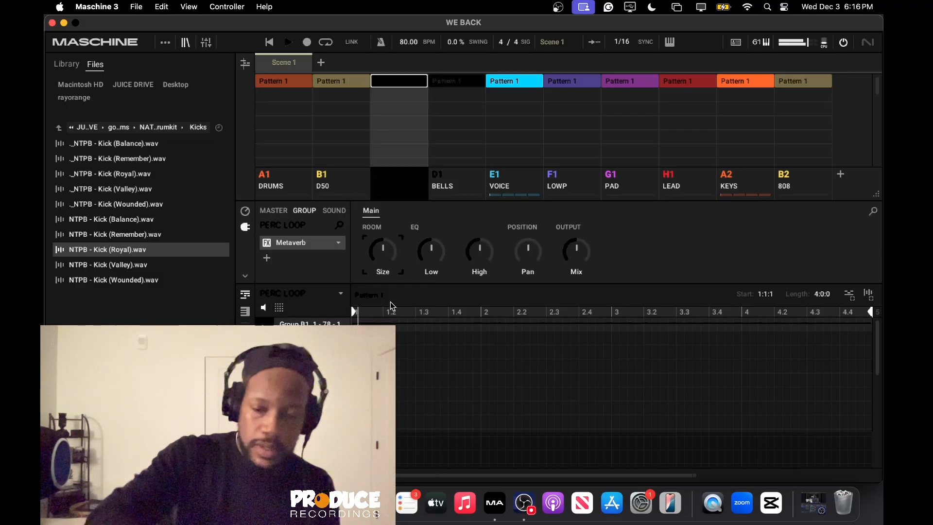
mouse_move(435, 247)
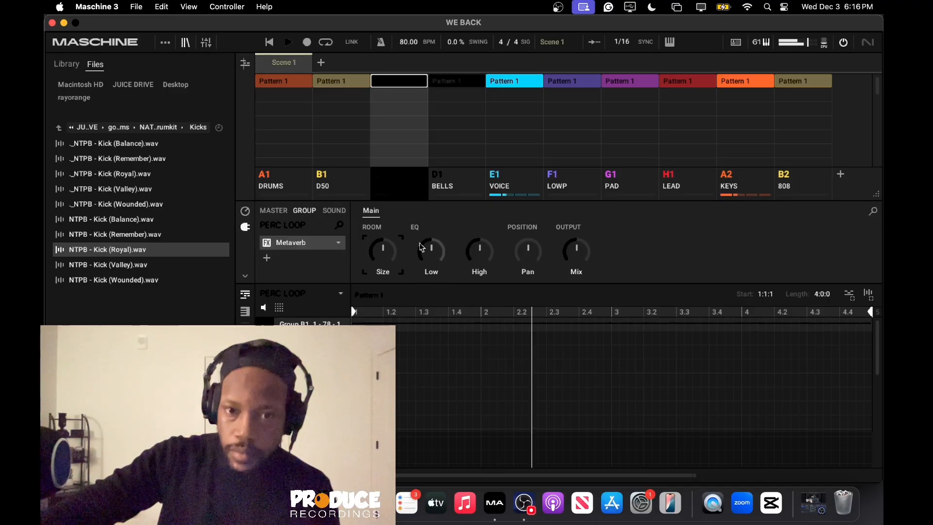
mouse_move(385, 247)
drag(386, 247, 391, 256)
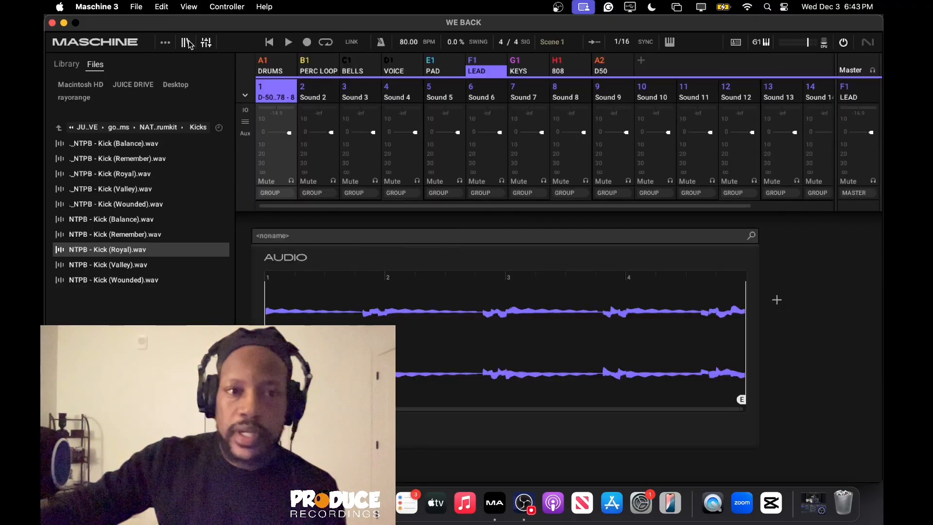
Switch from the mixer back to the arrangement view showing all groups and scenes.
click(208, 44)
click(208, 44)
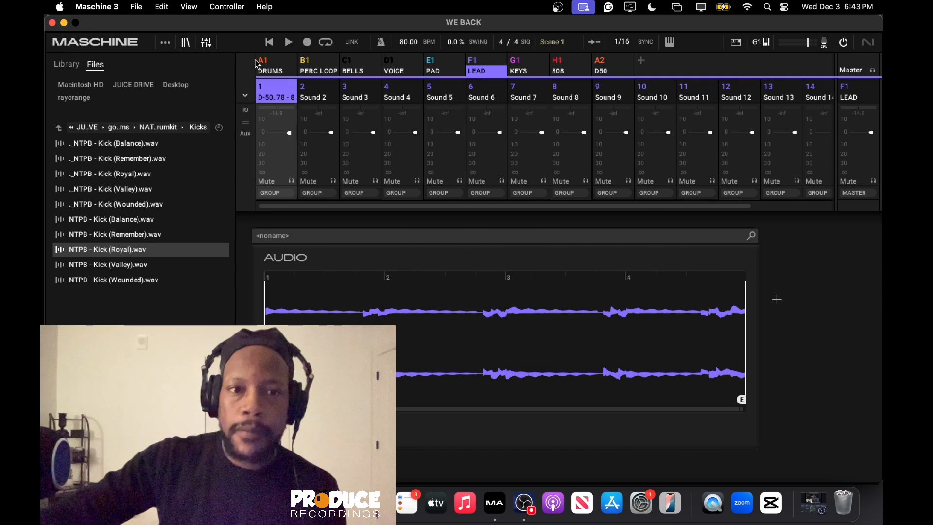
click(206, 43)
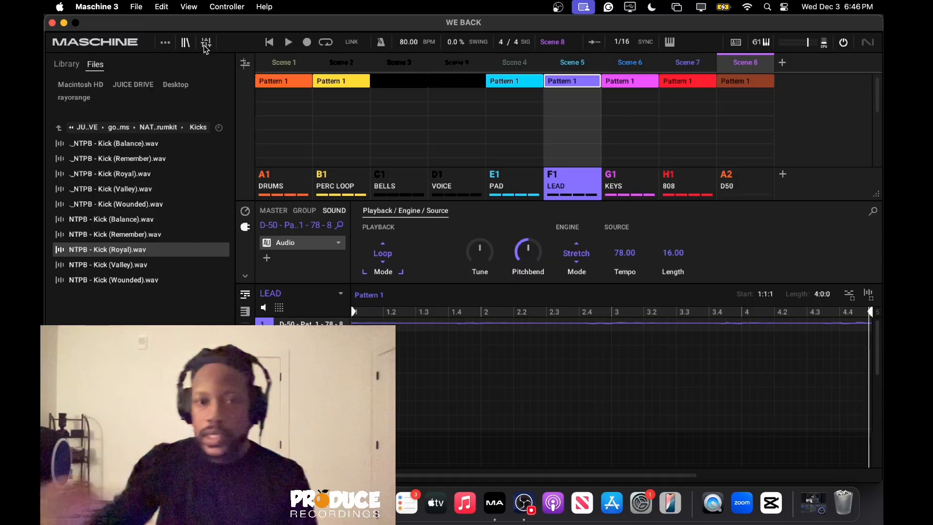
Examine the Roland Cloud instruments among the Audio Units plug-ins available for the LEAD sound.
click(340, 242)
mouse_move(374, 278)
mouse_move(456, 289)
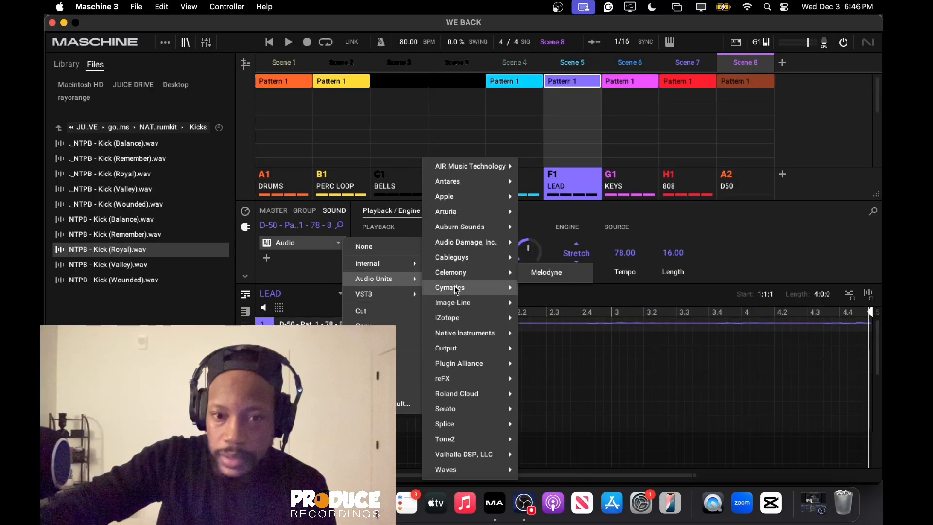
mouse_move(472, 392)
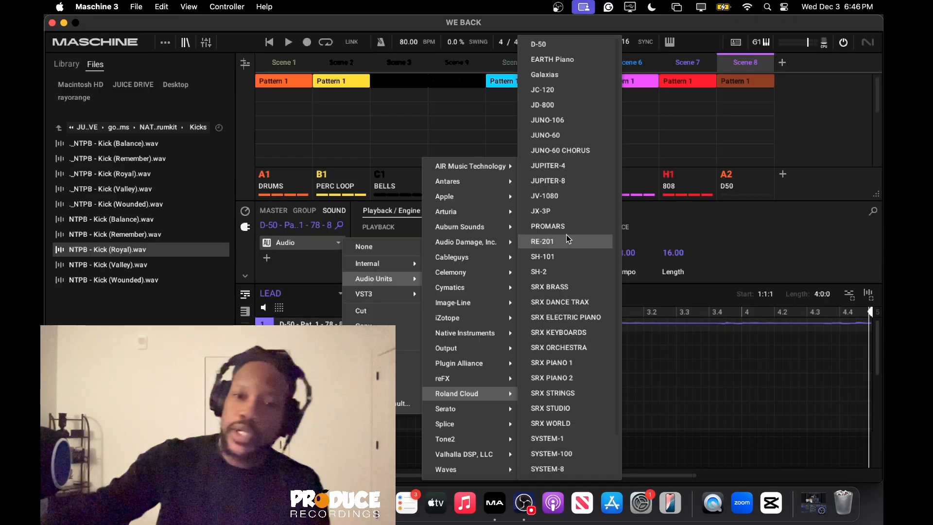
click(726, 238)
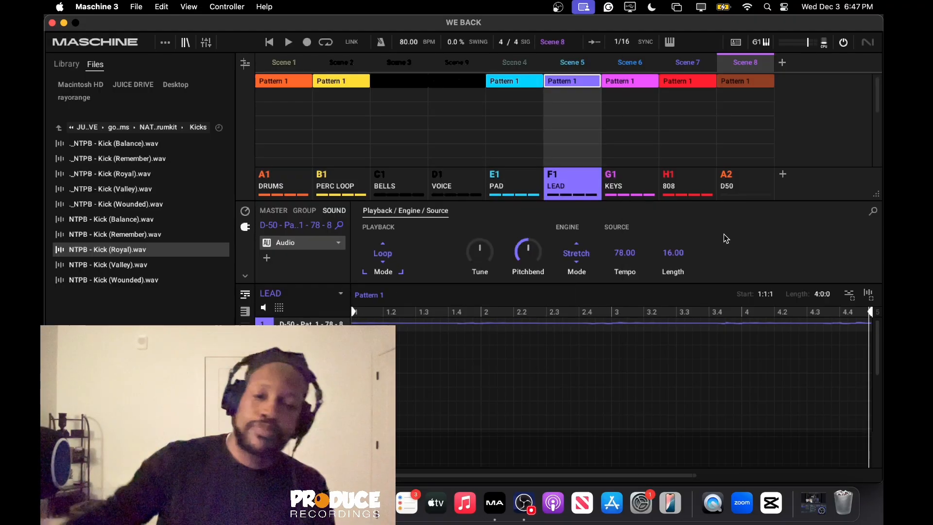